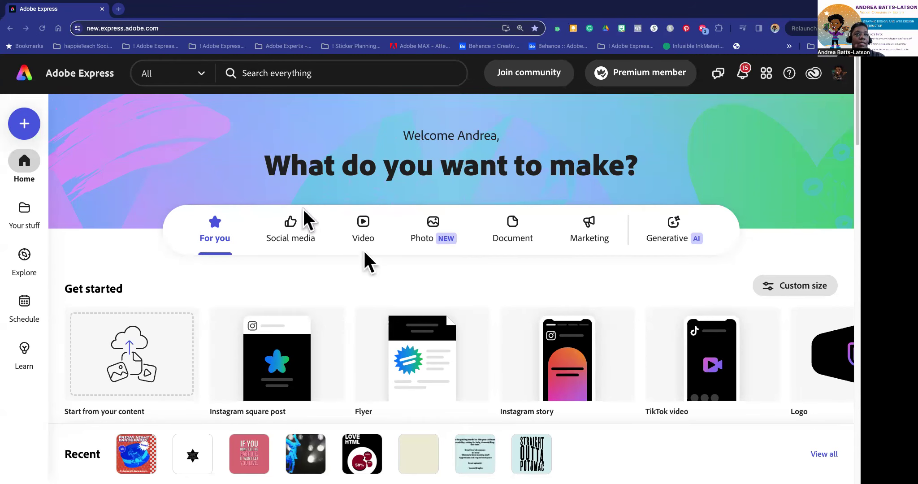
Search the new-design menu for 'drawing' to list the Drawing and Drawing worksheet options
click(26, 128)
click(24, 127)
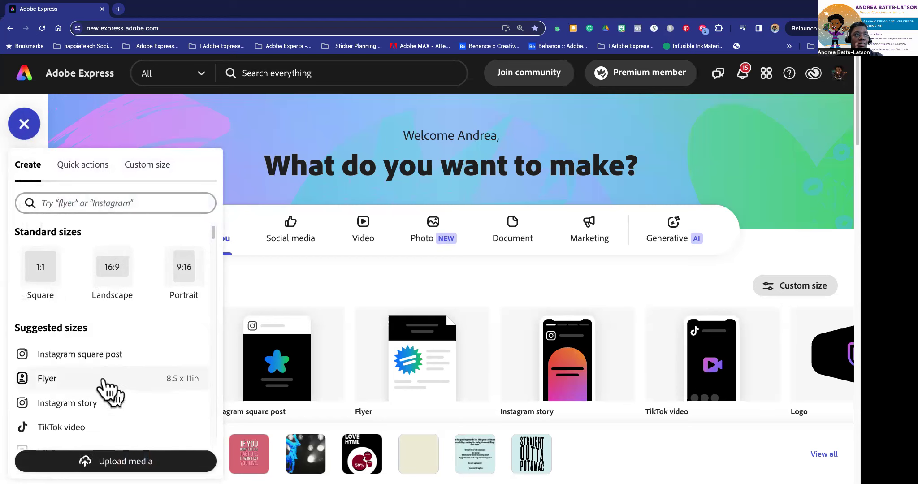
click(53, 202)
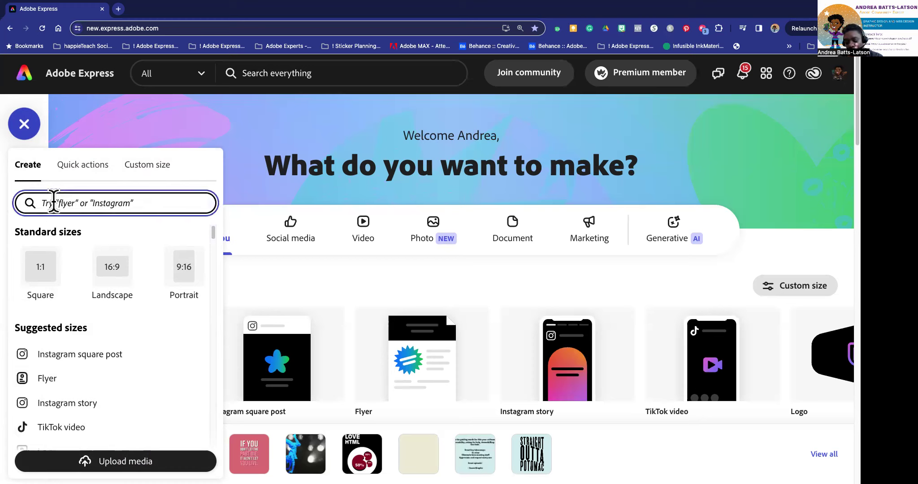
text(drawing)
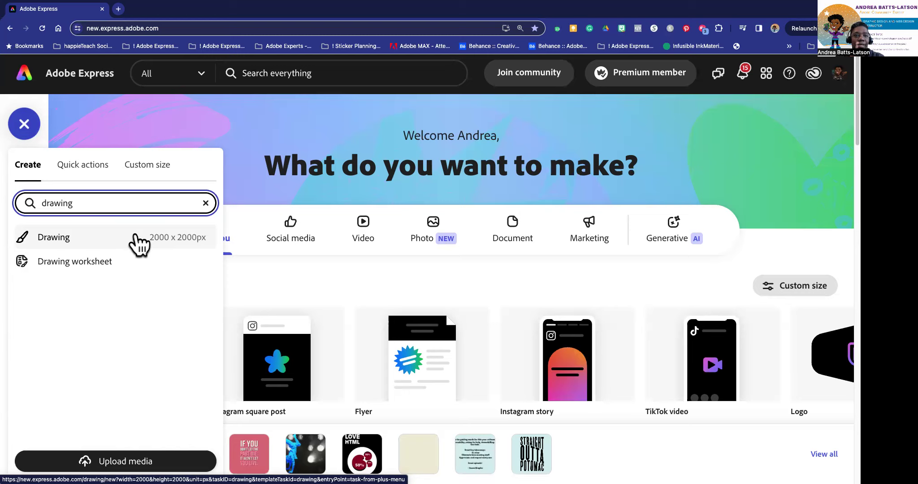
Start a Drawing worksheet and paint a size-334 black stroke and a size-83 black loop
click(99, 265)
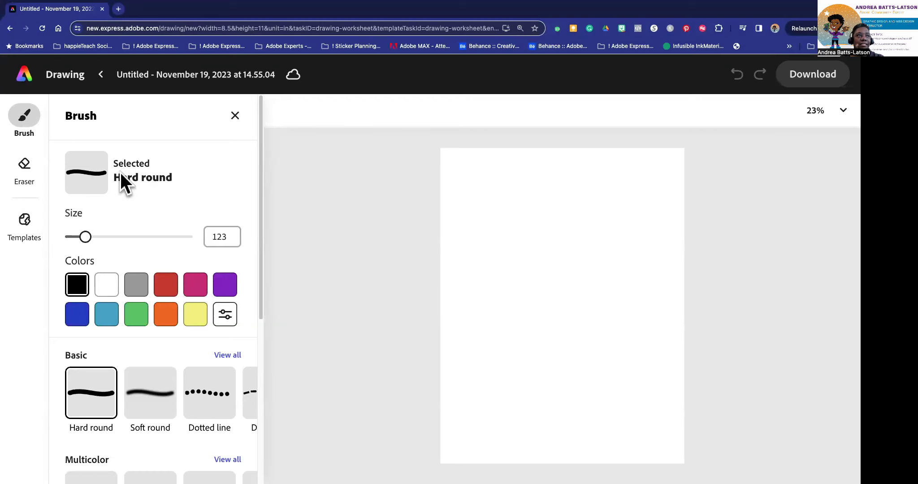
mouse_move(85, 236)
mouse_down()
mouse_move(148, 236)
mouse_move(110, 237)
mouse_up()
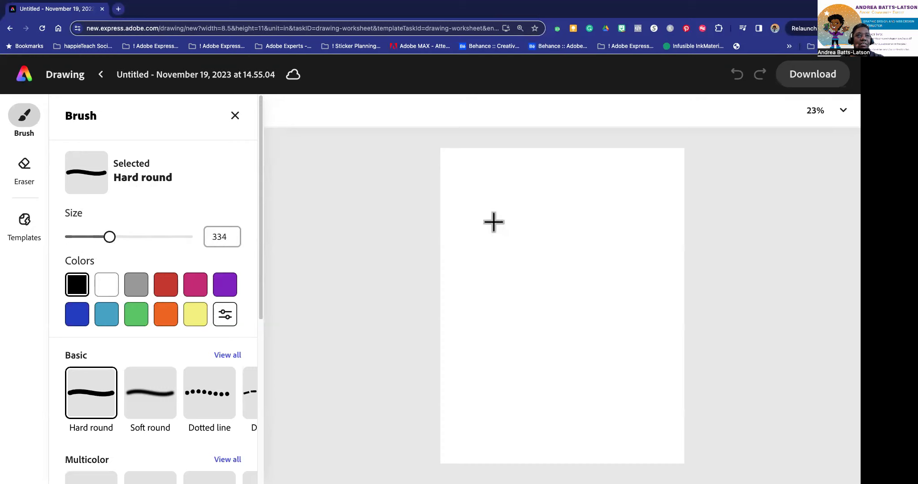
mouse_move(492, 219)
mouse_down()
mouse_move(532, 269)
mouse_move(598, 240)
mouse_move(555, 297)
mouse_move(466, 337)
mouse_up()
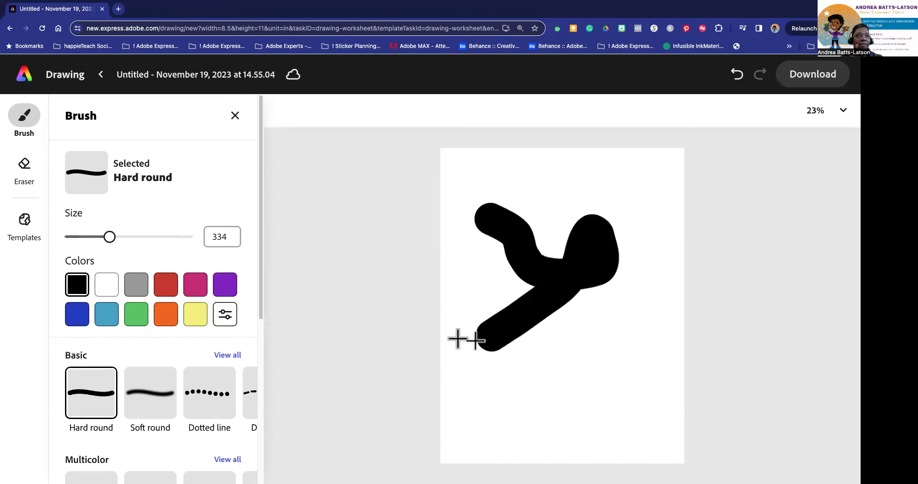
drag(110, 236, 80, 237)
mouse_move(506, 379)
mouse_down()
mouse_move(586, 403)
mouse_move(609, 384)
mouse_move(552, 411)
mouse_move(472, 427)
mouse_move(583, 448)
mouse_up()
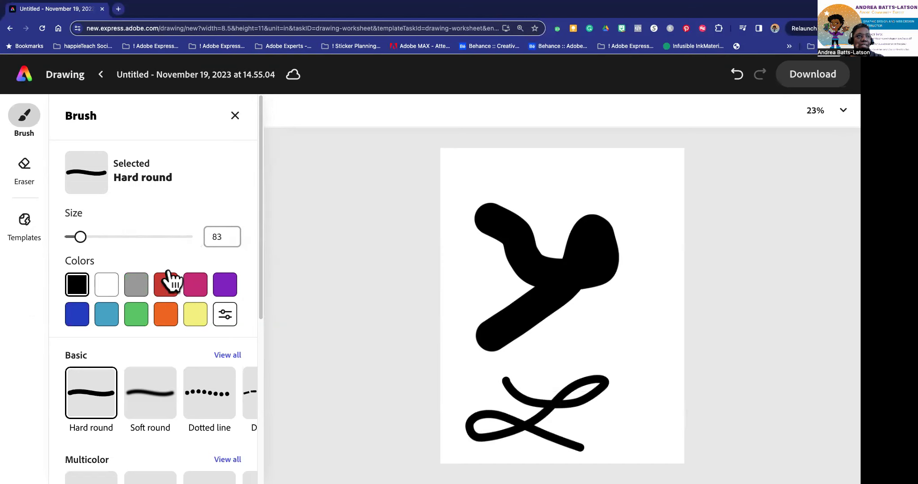
Undo both black strokes and choose magenta as the brush colour
key(super+z)
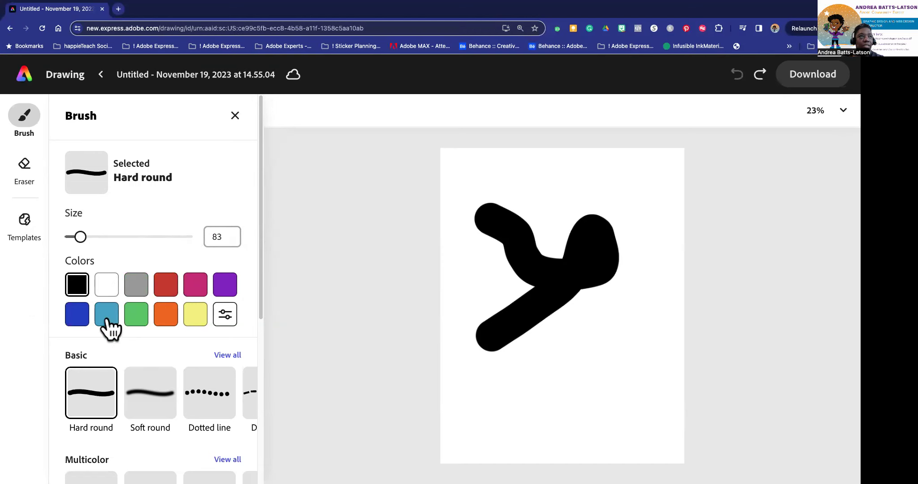
key(super+z)
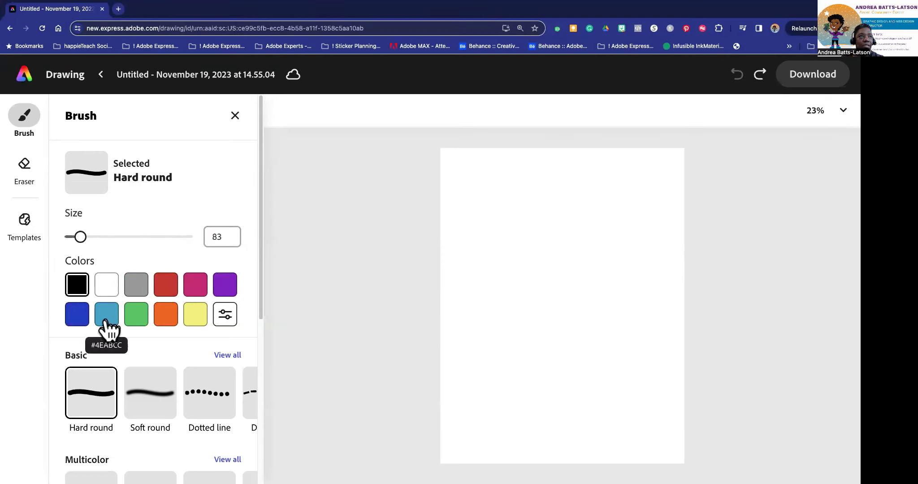
click(196, 286)
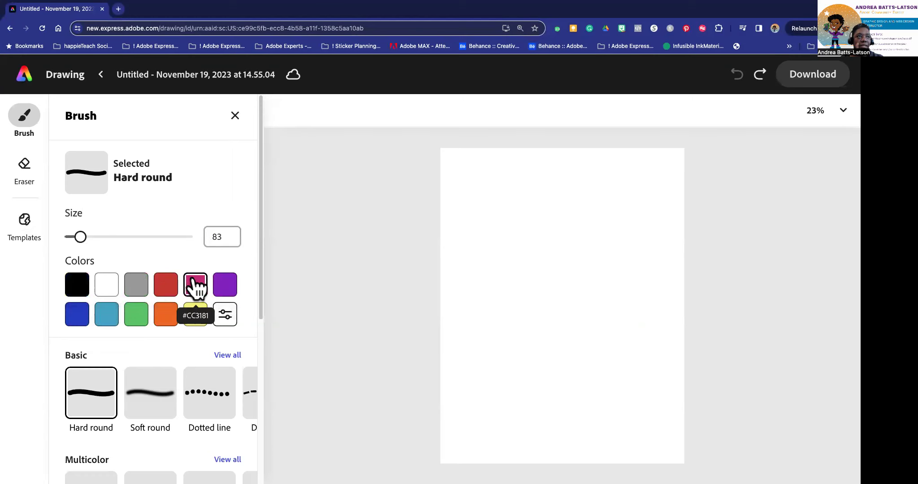
Lighten the brush to a custom pink #E08BB7 and copy its hex code
click(227, 314)
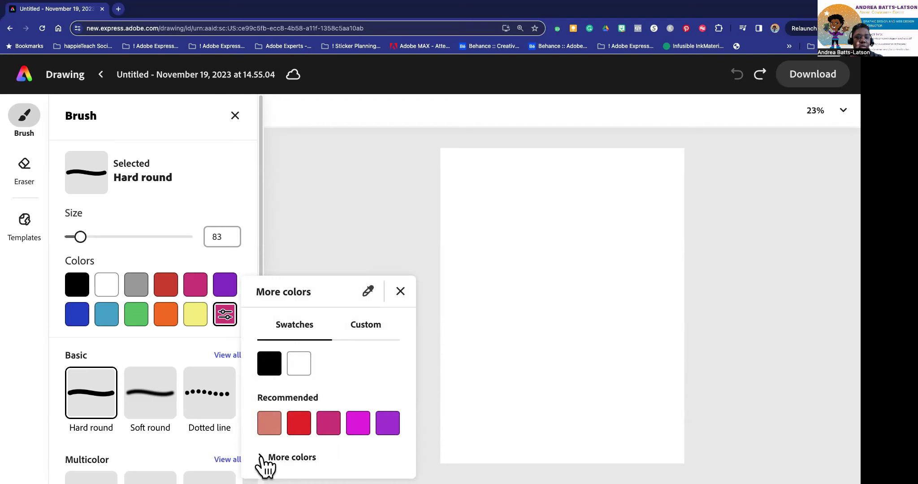
click(261, 457)
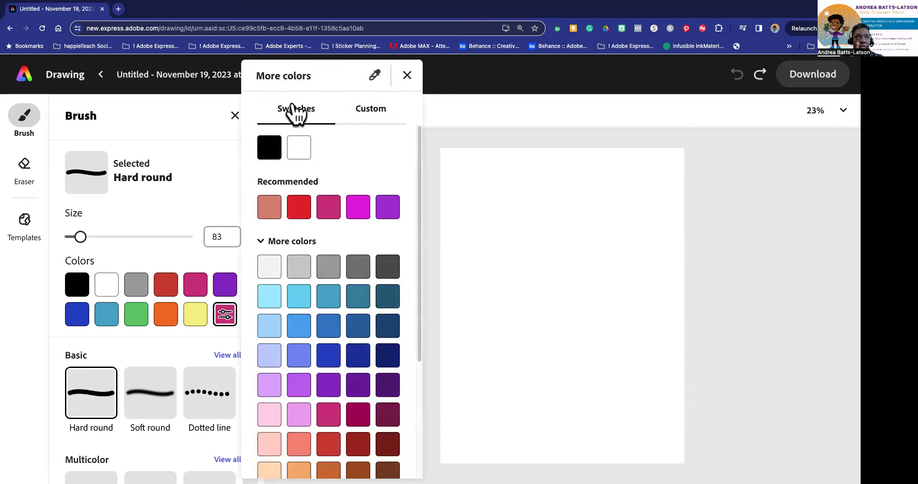
click(385, 116)
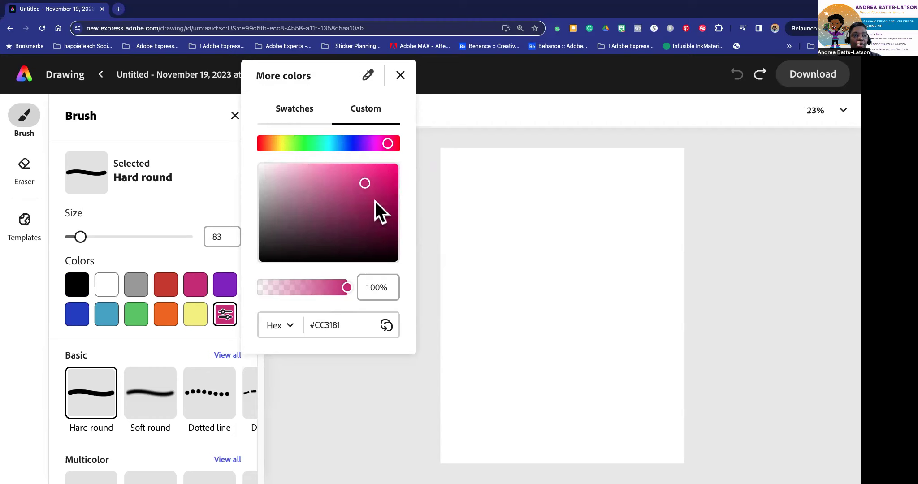
drag(334, 196, 312, 174)
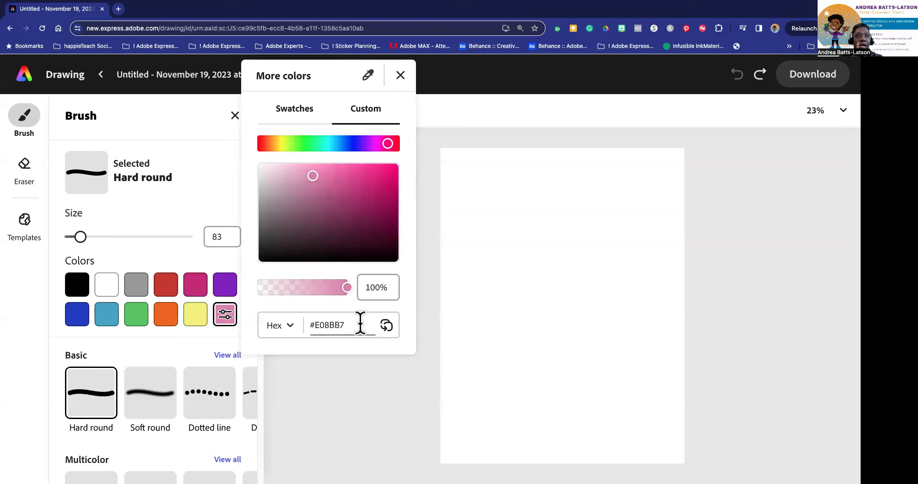
click(387, 327)
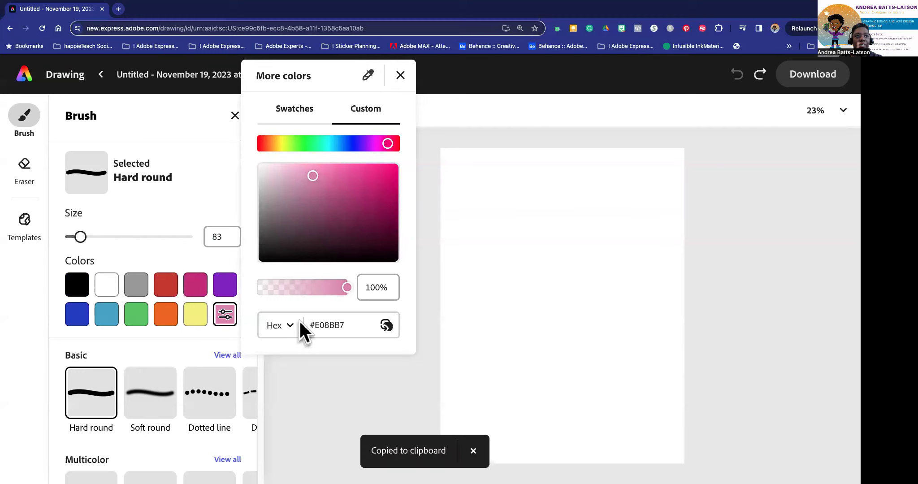
click(289, 322)
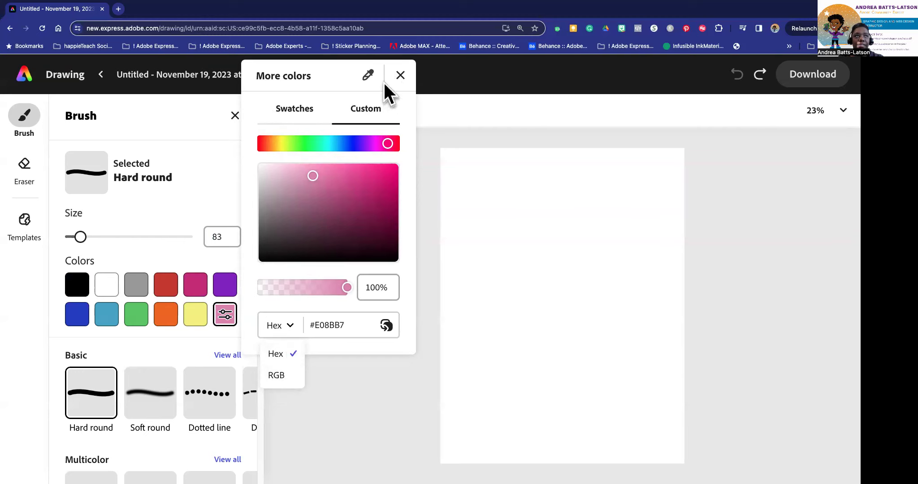
click(400, 75)
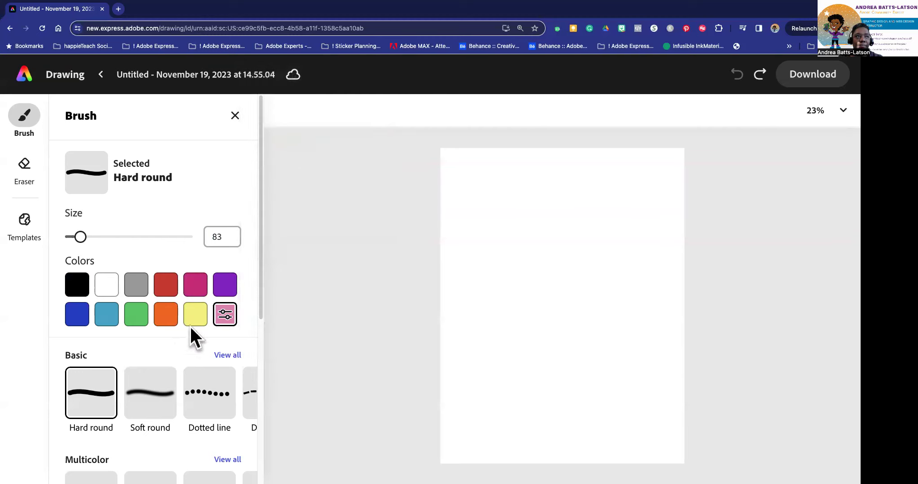
Paint pink test loops with the Soft round and Hard round brushes
click(222, 314)
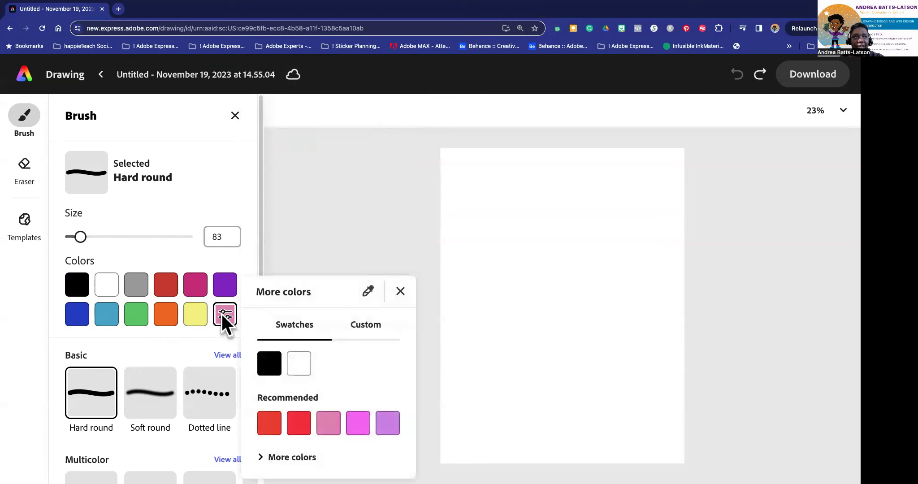
click(221, 314)
scroll(121, 350, down, 3)
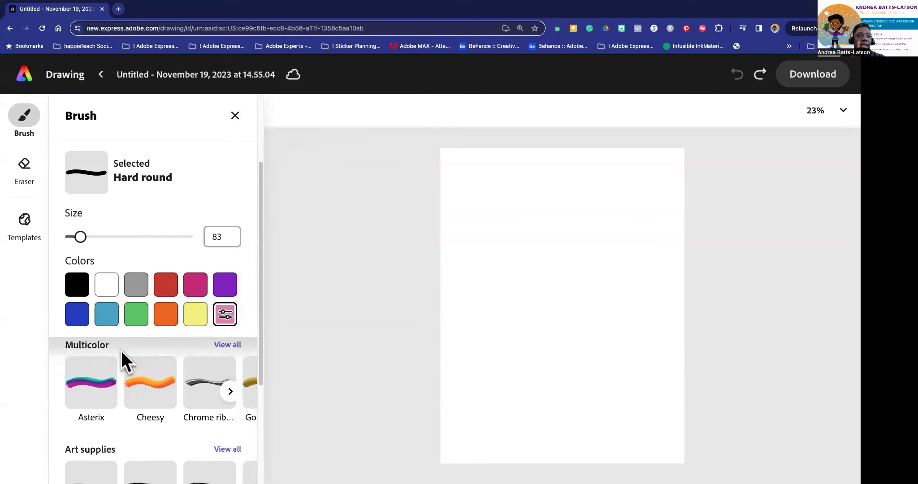
scroll(120, 349, up, 3)
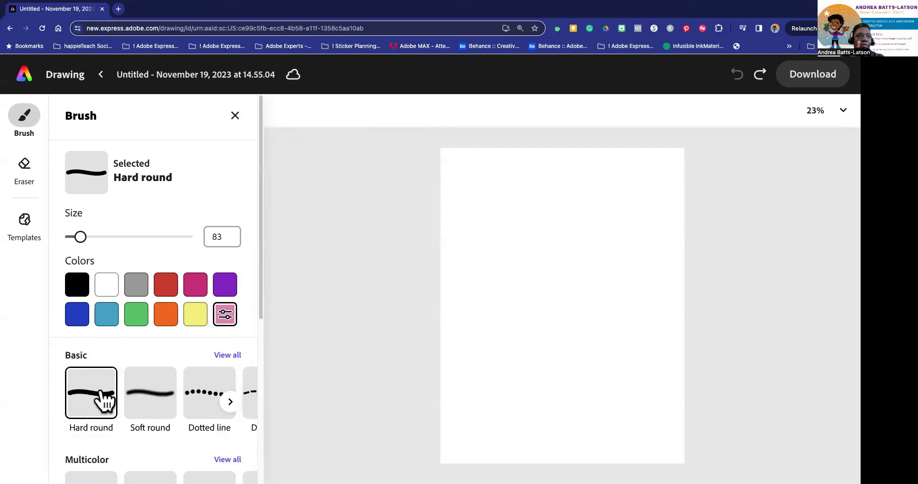
click(149, 399)
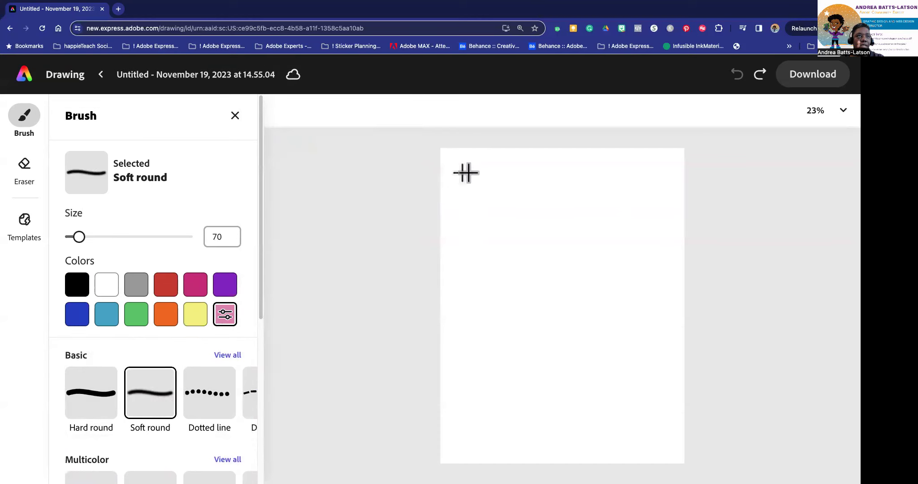
mouse_move(473, 202)
mouse_down()
mouse_move(554, 254)
mouse_move(641, 204)
mouse_move(554, 285)
mouse_move(403, 299)
mouse_up()
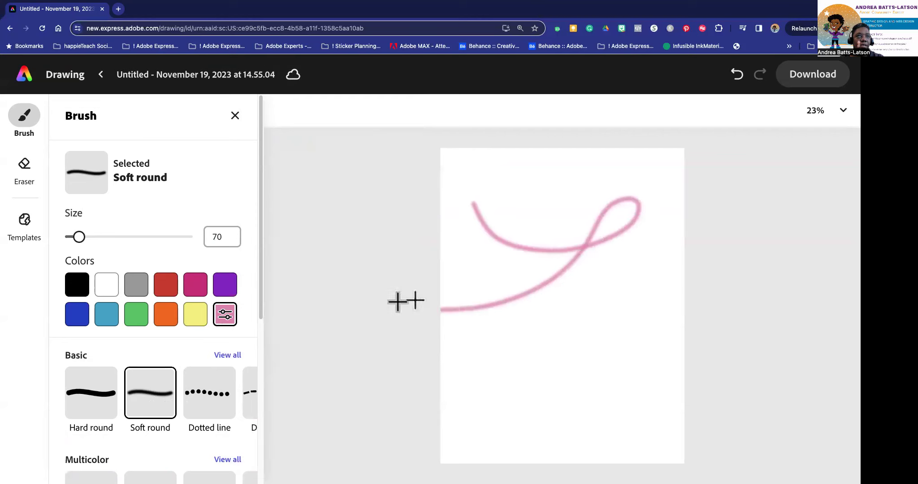
click(94, 385)
mouse_move(456, 343)
mouse_down()
mouse_move(602, 301)
mouse_move(500, 400)
mouse_move(355, 436)
mouse_up()
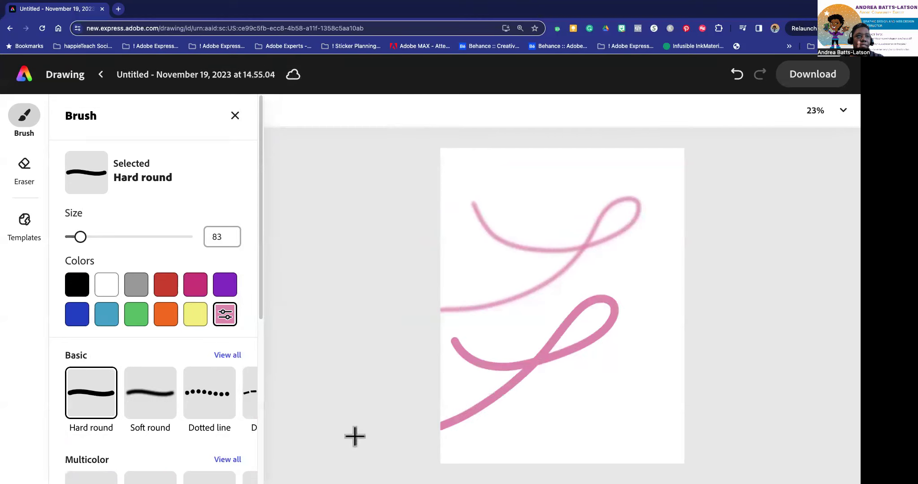
Add dotted and dashed pink strokes with the Dotted line and Dash line brushes
click(206, 394)
mouse_move(529, 294)
mouse_down()
mouse_move(585, 328)
mouse_move(663, 271)
mouse_move(497, 359)
mouse_up()
click(251, 393)
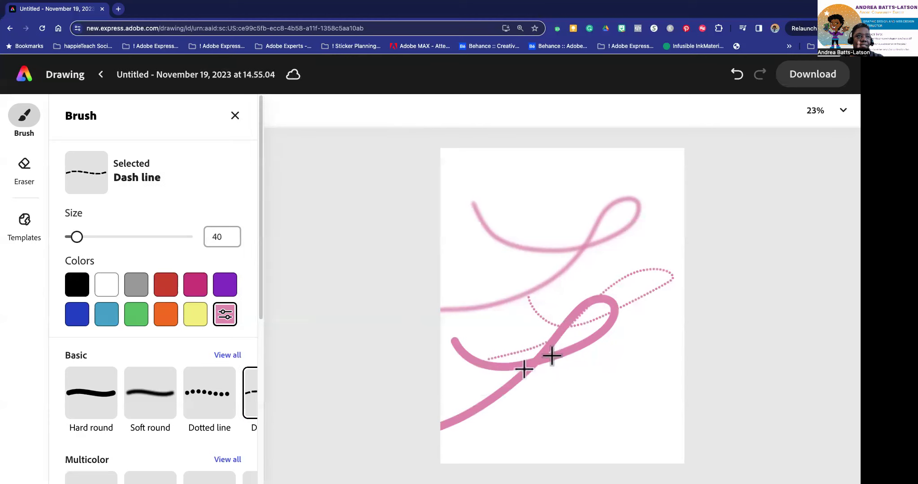
mouse_move(521, 184)
mouse_down()
mouse_move(565, 207)
mouse_move(596, 205)
mouse_up()
drag(618, 167, 478, 249)
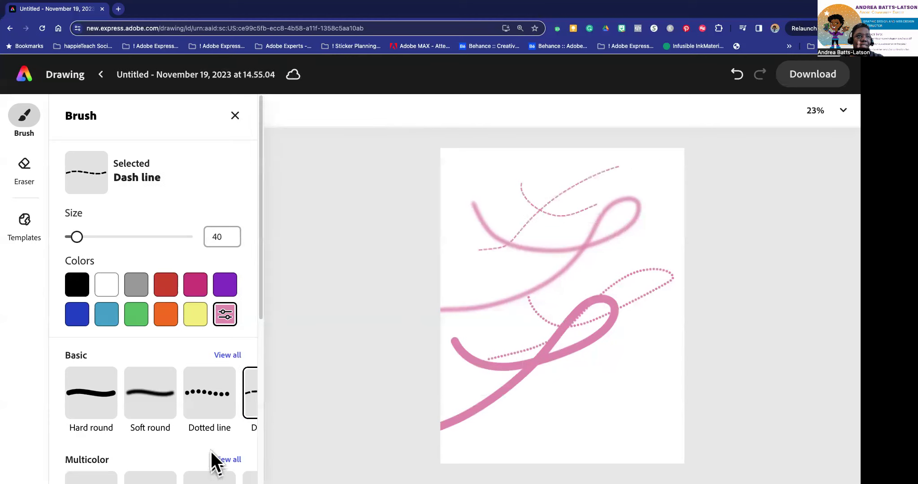
scroll(183, 442, down, 4)
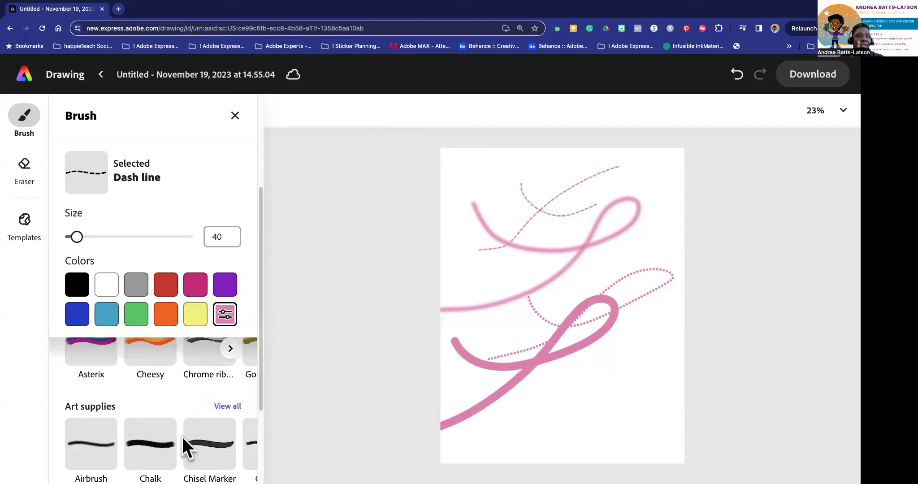
scroll(181, 435, up, 4)
scroll(268, 369, up, 1)
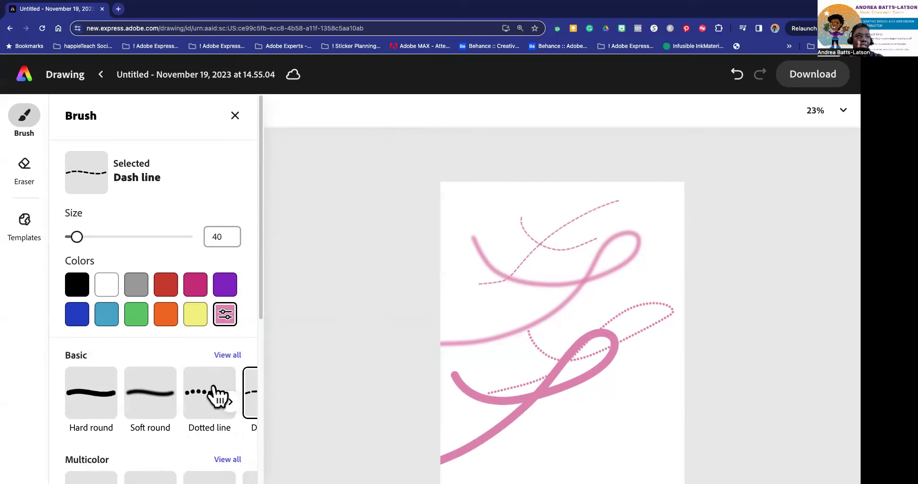
scroll(218, 397, down, 1)
scroll(221, 394, up, 1)
Open the full Basic brush list and paint a wide pink Halftone circle stroke
click(222, 356)
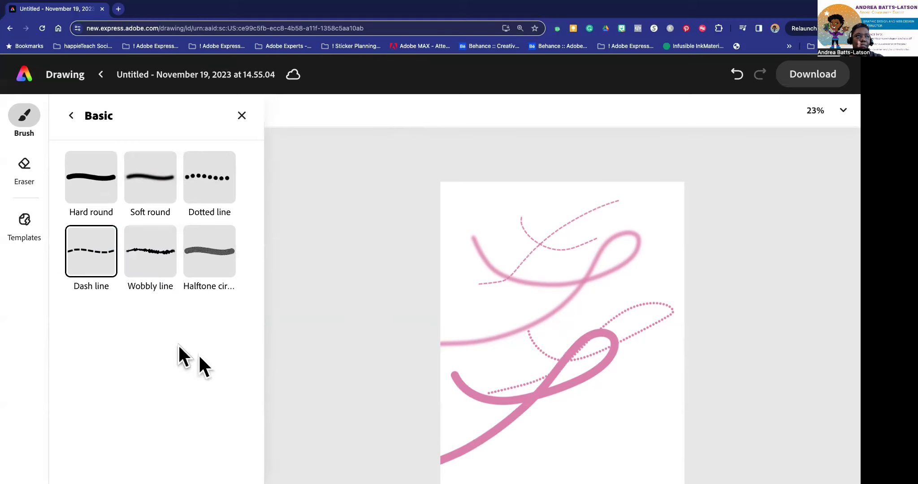
click(153, 252)
mouse_move(504, 196)
mouse_down()
mouse_move(595, 250)
mouse_move(462, 317)
mouse_move(441, 314)
mouse_up()
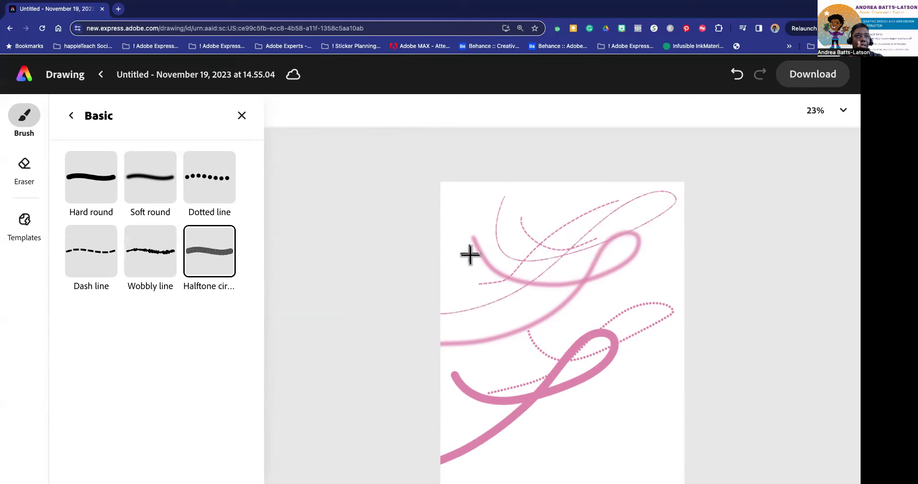
mouse_move(470, 254)
mouse_down()
mouse_move(653, 253)
mouse_move(488, 376)
mouse_up()
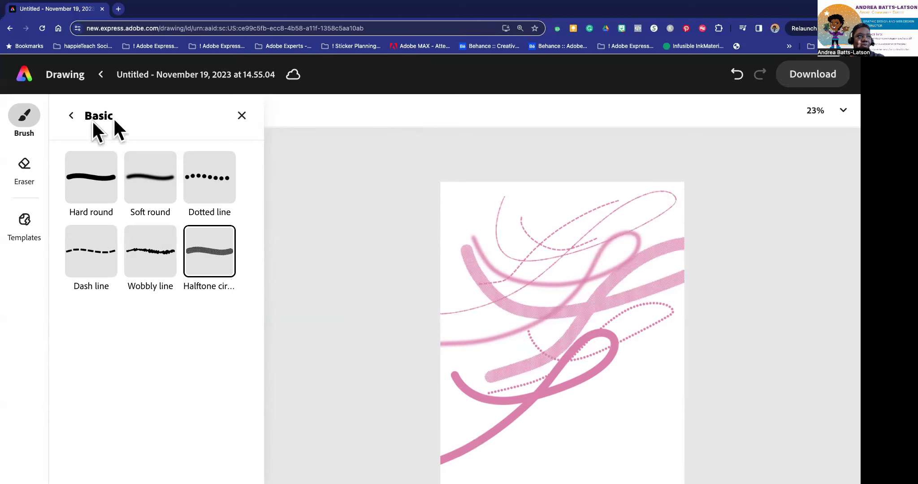
Paint thick multicolour strokes across the page with the Asterix brush
click(72, 116)
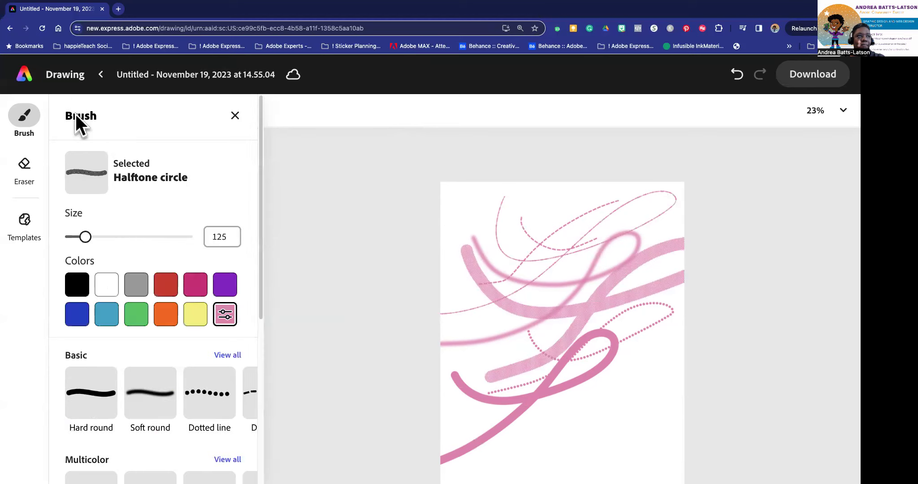
scroll(162, 305, down, 4)
scroll(163, 310, up, 4)
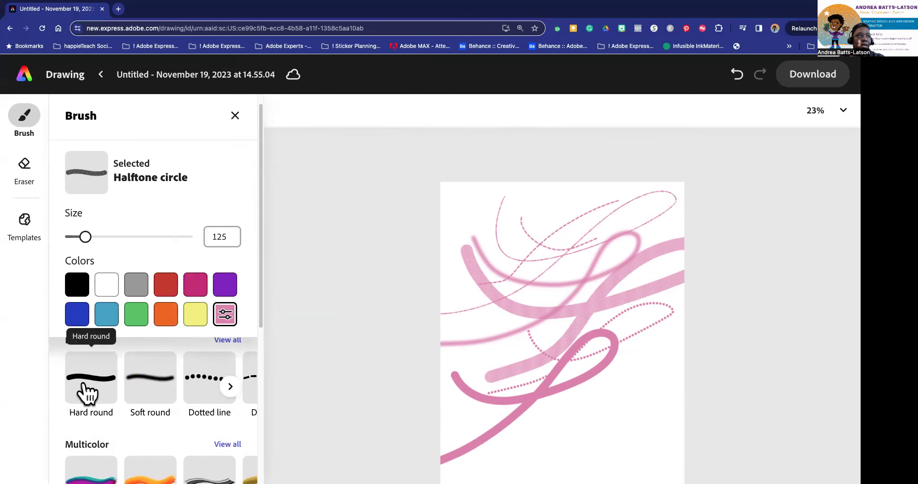
scroll(112, 399, down, 2)
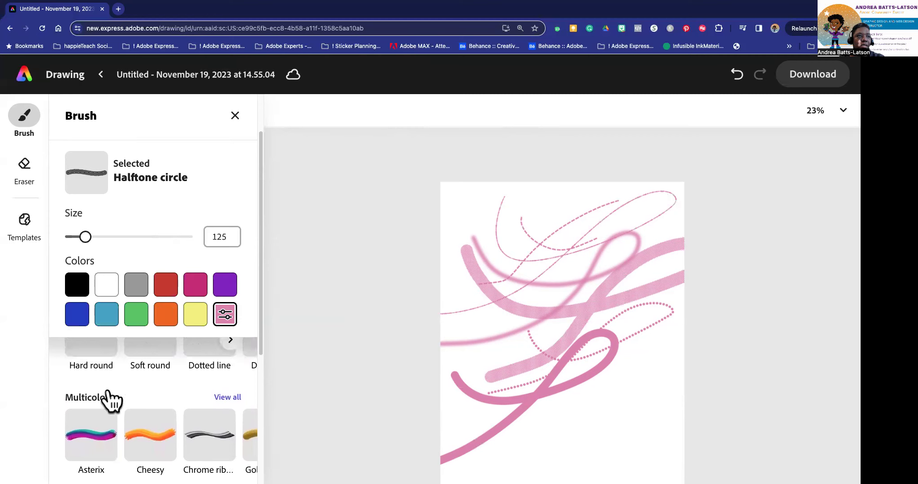
scroll(112, 401, down, 3)
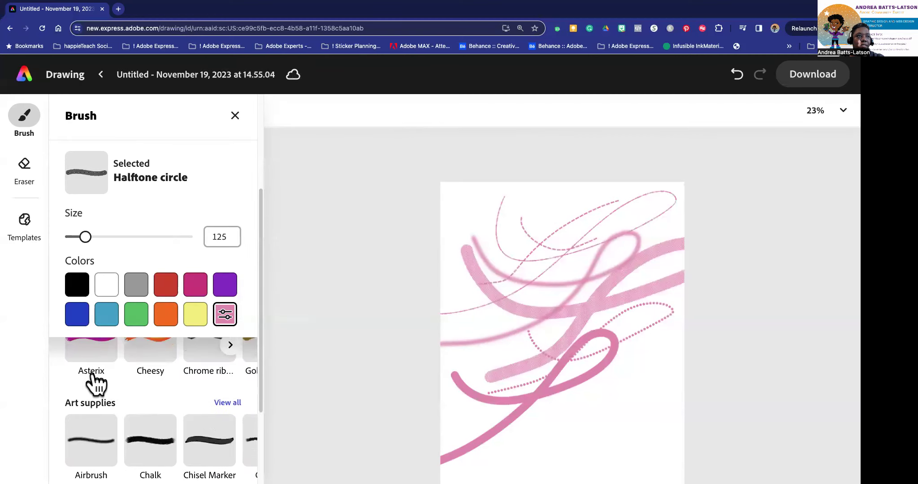
scroll(93, 379, up, 2)
click(99, 417)
mouse_move(468, 206)
mouse_down()
mouse_move(475, 262)
mouse_move(601, 280)
mouse_up()
drag(550, 335, 448, 390)
Add a looping pink Chalk stroke and a short Chisel Marker stroke
scroll(175, 428, down, 3)
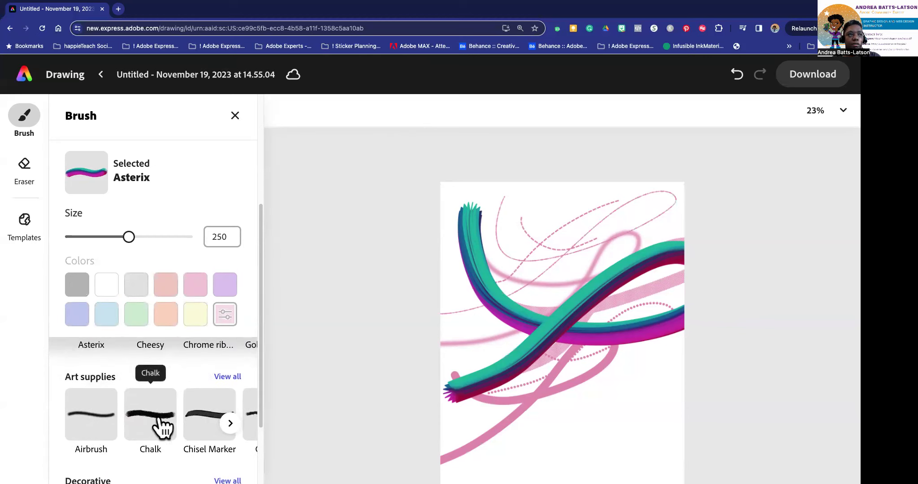
click(158, 421)
mouse_move(437, 337)
mouse_down()
mouse_move(518, 324)
mouse_move(502, 295)
mouse_move(437, 410)
mouse_up()
click(206, 419)
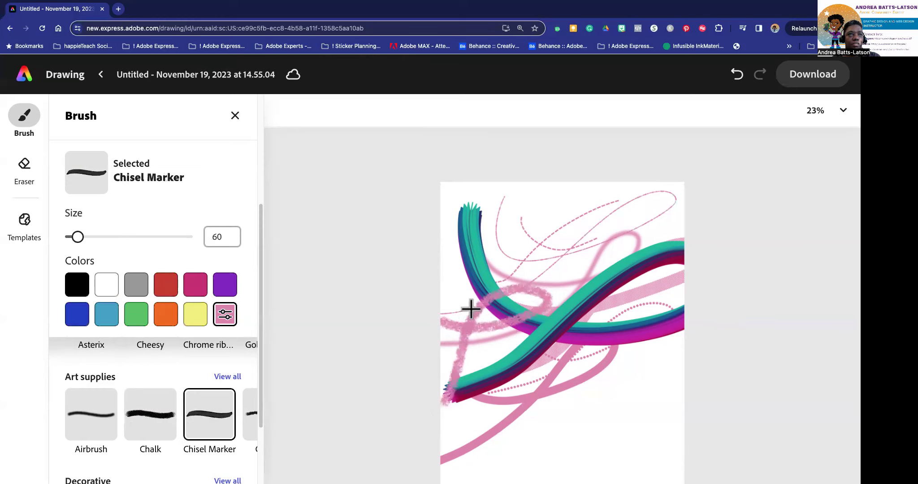
drag(469, 308, 498, 332)
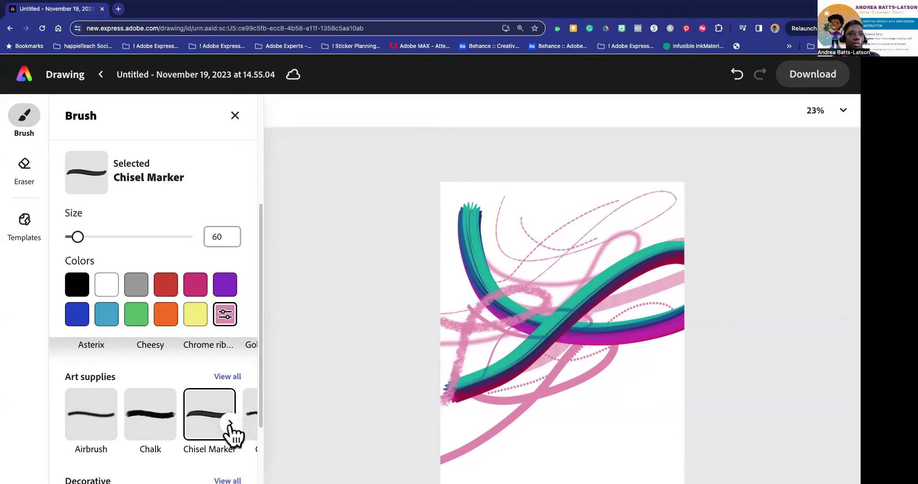
Paint textured pink strokes with the French impressionist brush
click(230, 424)
click(229, 423)
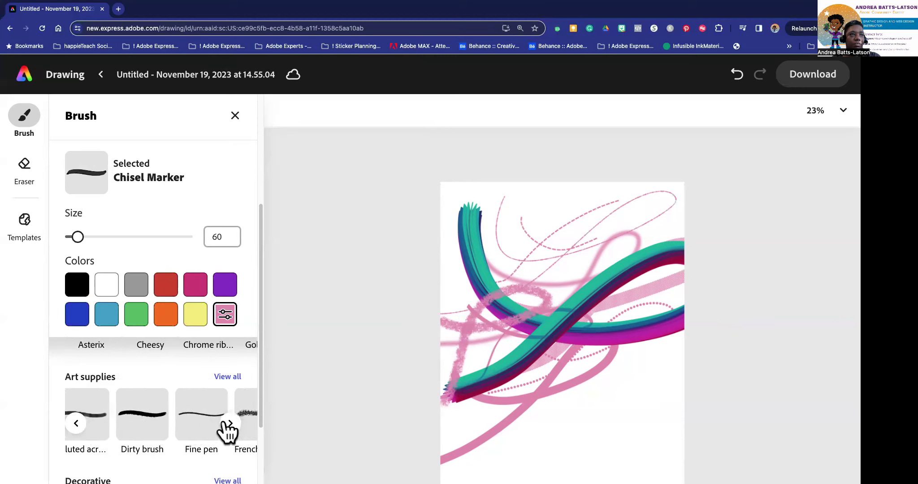
click(227, 428)
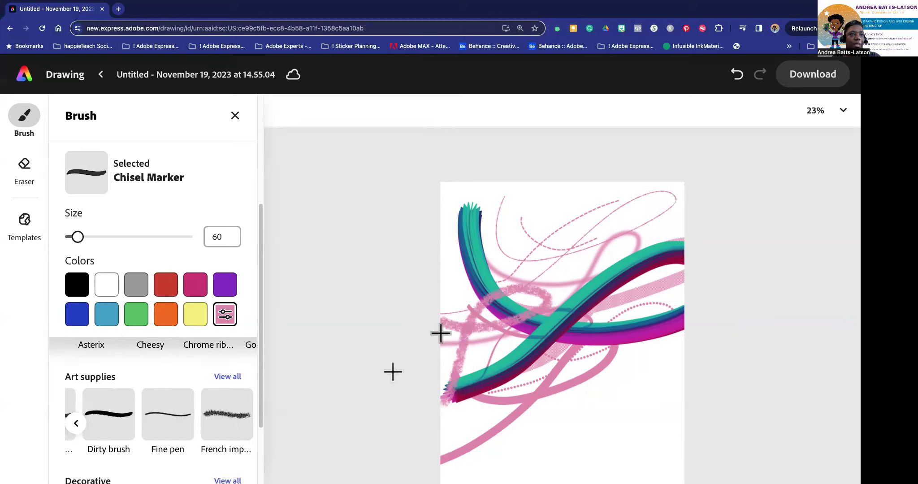
mouse_move(523, 206)
mouse_down()
mouse_move(553, 246)
mouse_move(664, 250)
mouse_move(640, 219)
mouse_move(437, 297)
mouse_up()
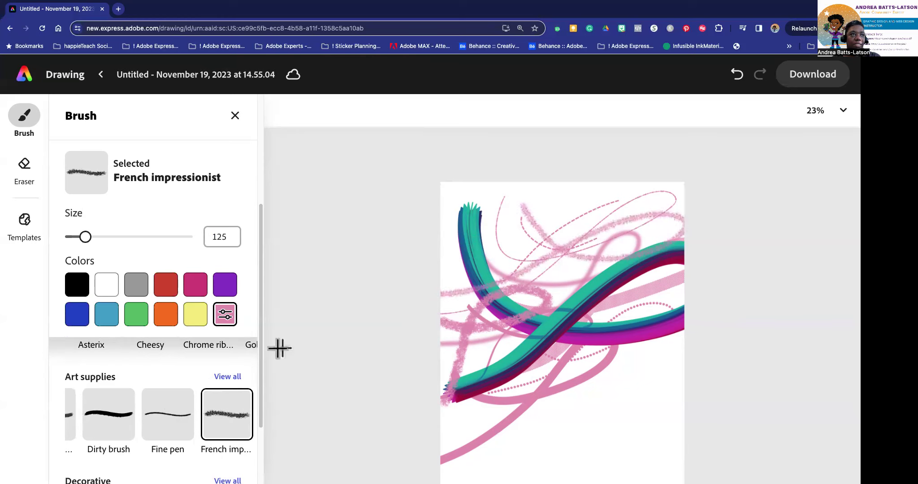
drag(260, 342, 274, 420)
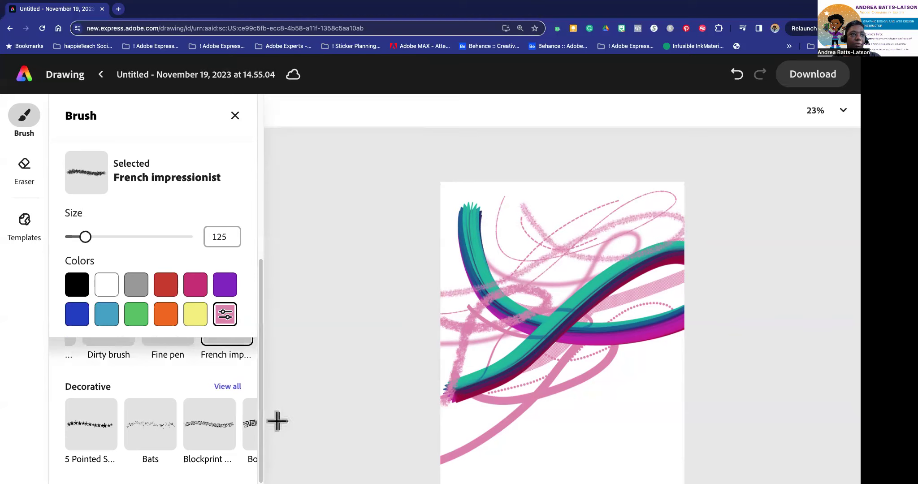
Paint a trail of pink 5 Pointed Stars and a swarm of Bats
click(92, 433)
mouse_move(466, 196)
mouse_down()
mouse_move(613, 198)
mouse_move(679, 255)
mouse_move(529, 367)
mouse_move(485, 348)
mouse_move(537, 334)
mouse_move(686, 399)
mouse_up()
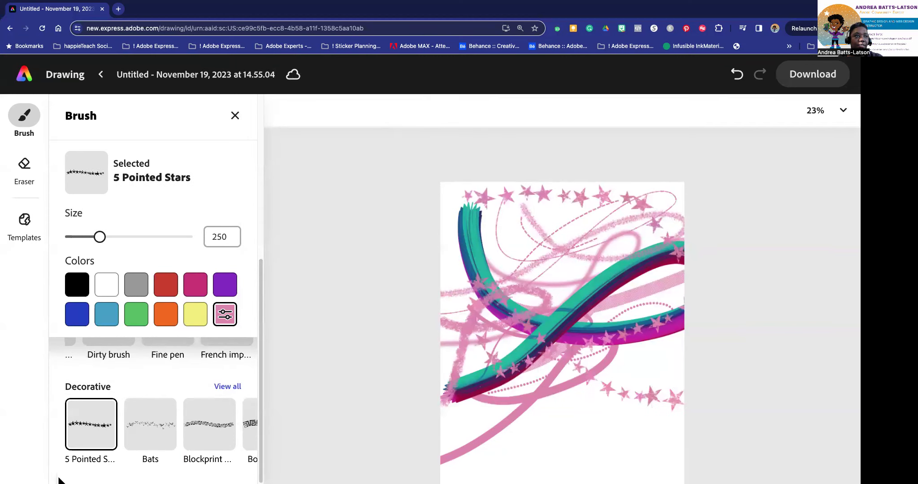
click(142, 436)
mouse_move(527, 444)
mouse_down()
mouse_move(596, 414)
mouse_move(586, 397)
mouse_move(513, 446)
mouse_move(418, 436)
mouse_move(587, 416)
mouse_move(654, 365)
mouse_move(580, 343)
mouse_move(484, 444)
mouse_move(463, 431)
mouse_move(662, 439)
mouse_move(551, 466)
mouse_move(477, 472)
mouse_move(646, 416)
mouse_move(474, 423)
mouse_move(544, 462)
mouse_up()
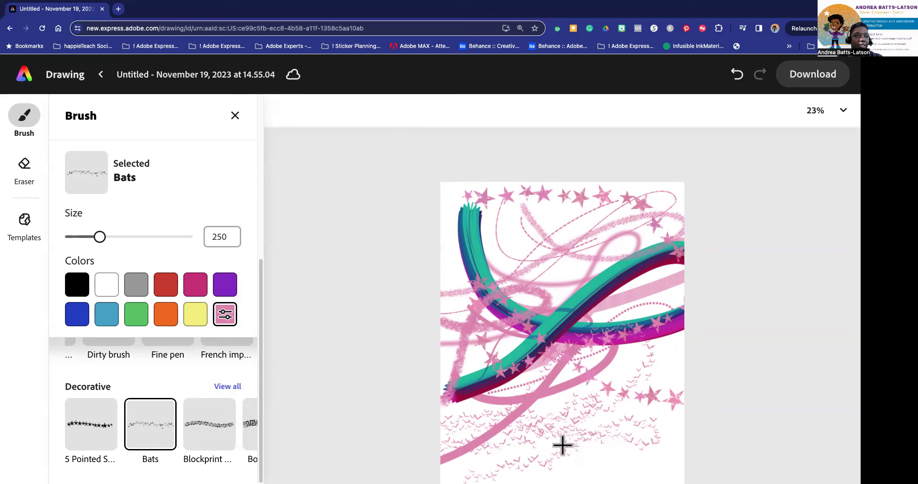
Paint a row of small pink cats, then large cats with the Cats brush at size 901
click(232, 433)
click(229, 431)
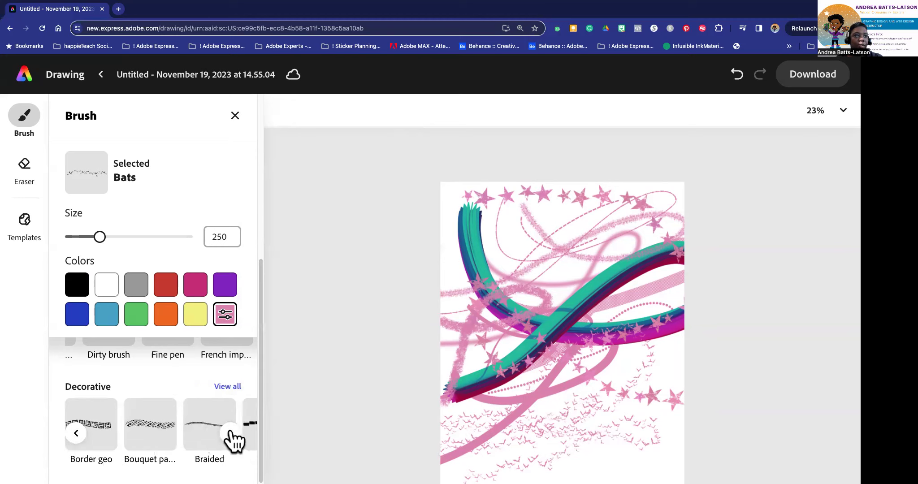
click(230, 431)
click(233, 431)
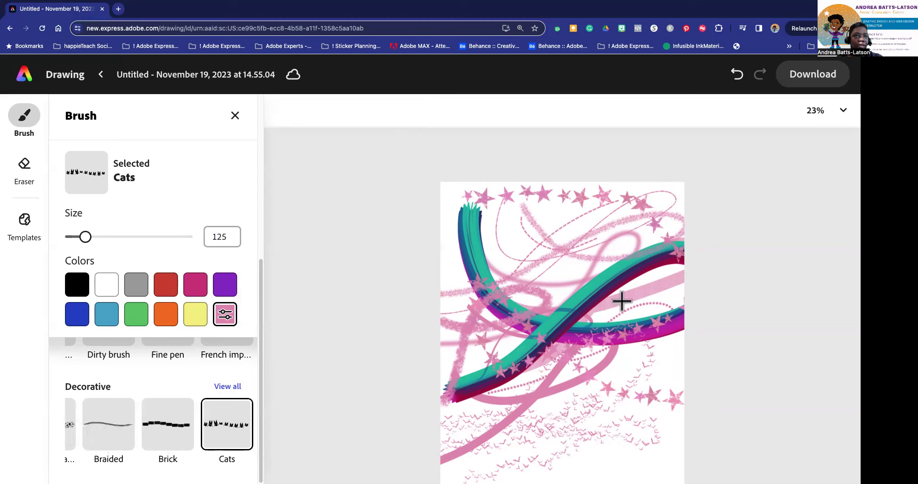
mouse_move(455, 225)
mouse_down()
mouse_move(545, 238)
mouse_move(578, 232)
mouse_move(538, 199)
mouse_up()
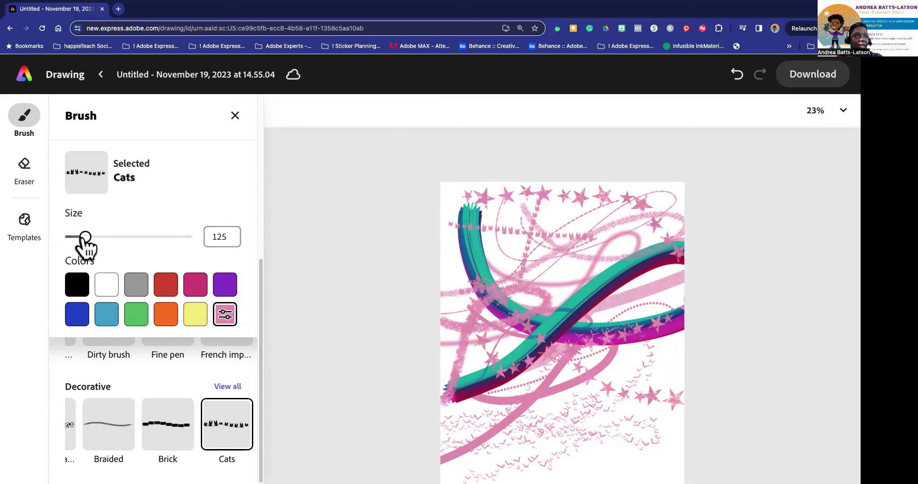
drag(85, 237, 182, 252)
mouse_move(513, 229)
mouse_down()
mouse_move(598, 282)
mouse_move(646, 339)
mouse_move(540, 380)
mouse_move(518, 412)
mouse_move(637, 432)
mouse_up()
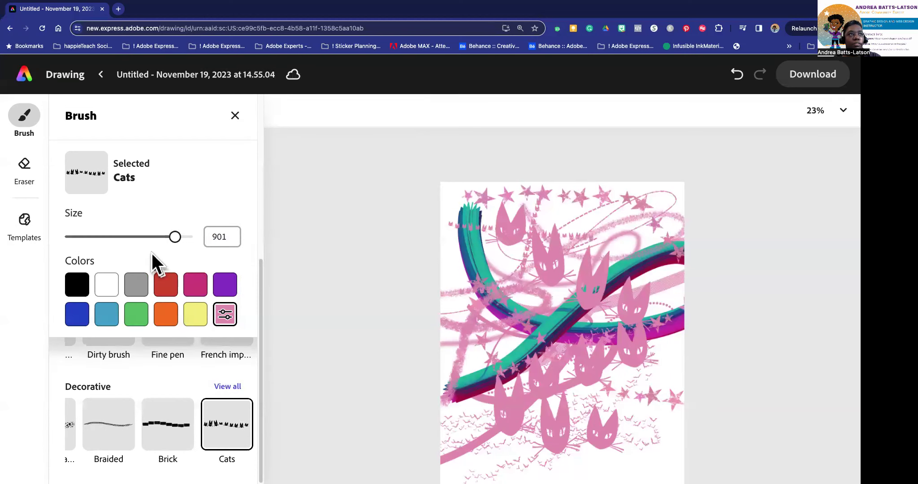
scroll(89, 349, up, 10)
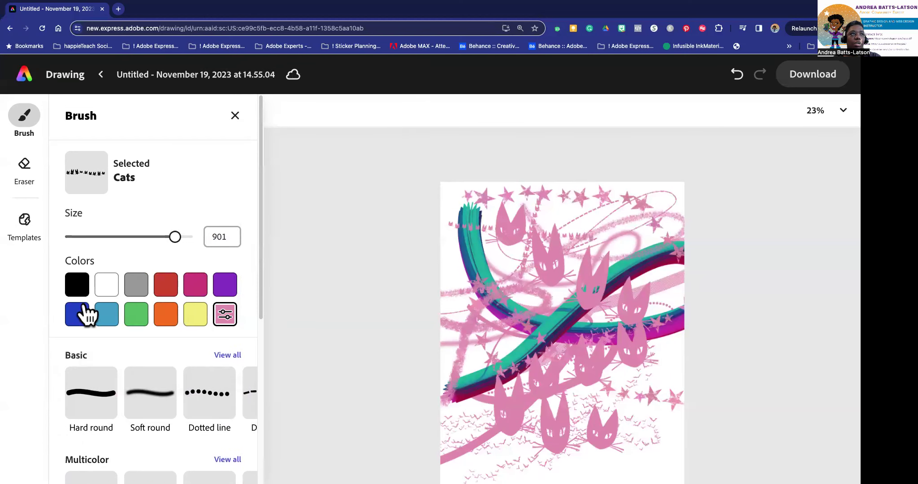
Erase two thin lines, then widen the eraser to 679 and erase a broad band across the drawing
click(235, 115)
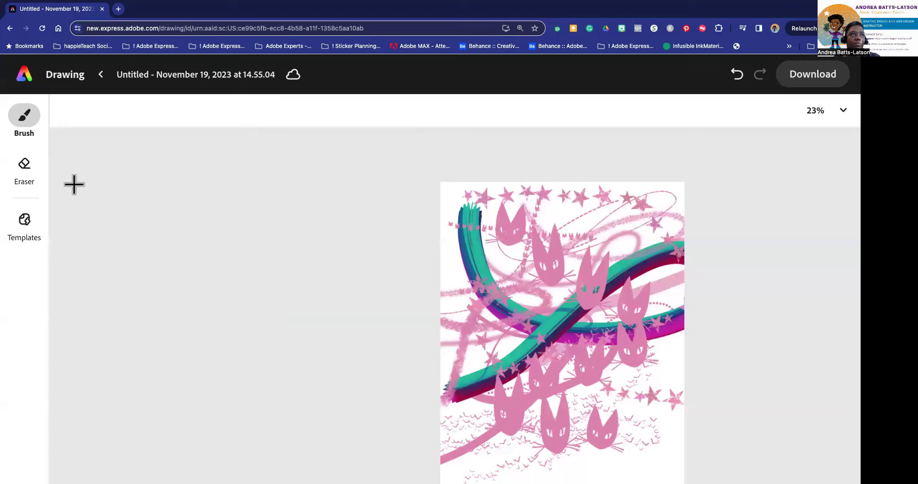
click(23, 179)
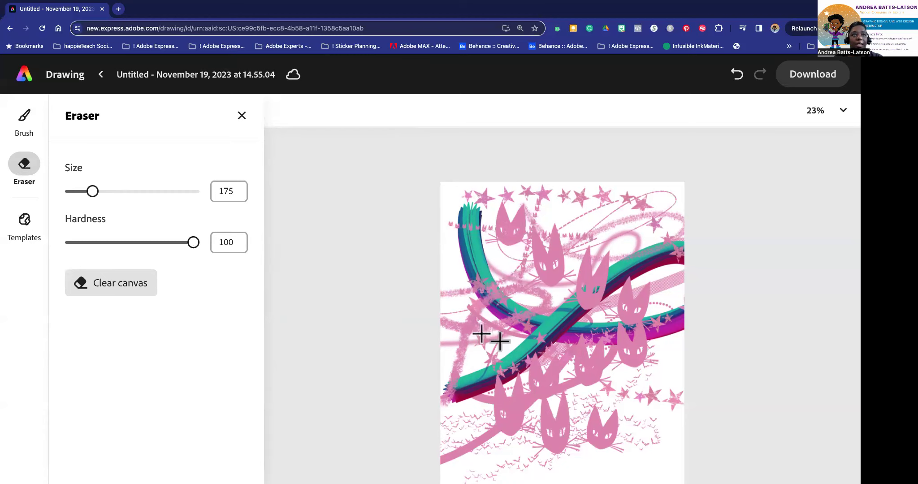
drag(533, 240, 556, 405)
mouse_move(508, 234)
mouse_down()
mouse_move(581, 259)
mouse_move(621, 327)
mouse_move(602, 403)
mouse_move(548, 437)
mouse_move(495, 435)
mouse_up()
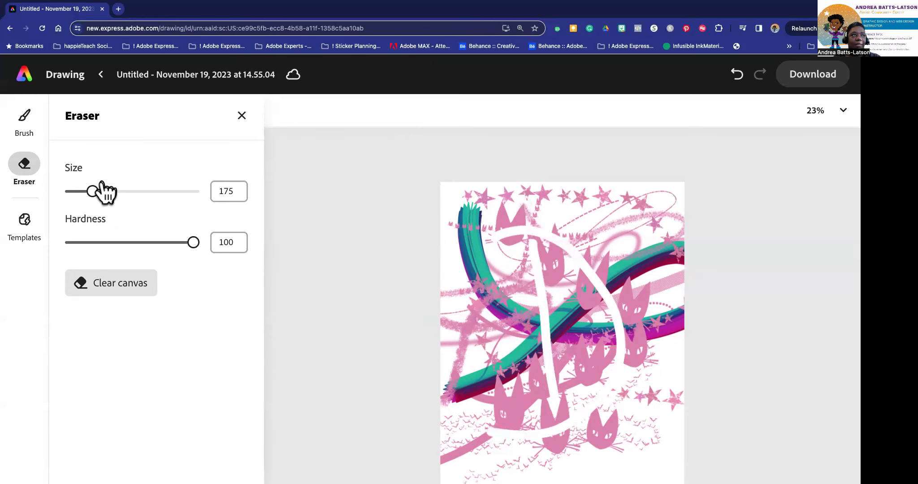
drag(93, 191, 154, 191)
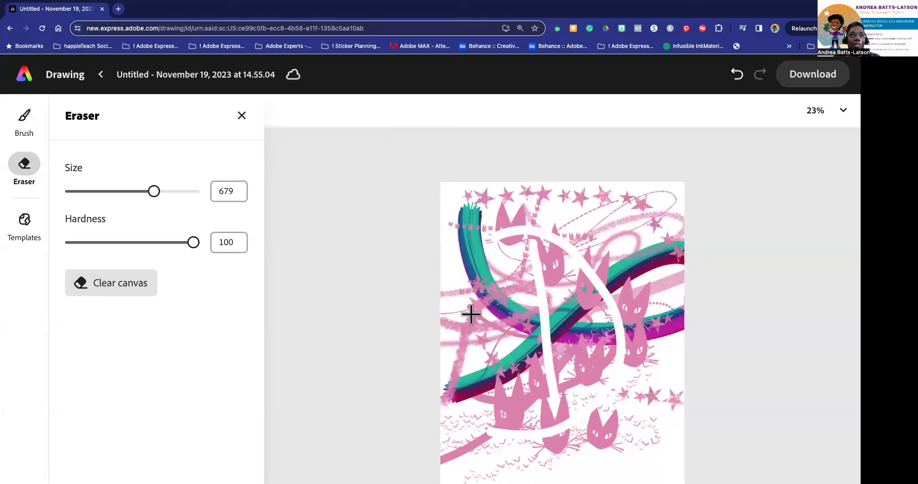
mouse_move(457, 306)
mouse_down()
mouse_move(587, 309)
mouse_move(633, 283)
mouse_move(630, 236)
mouse_move(602, 246)
mouse_move(562, 362)
mouse_move(514, 429)
mouse_move(488, 427)
mouse_move(492, 399)
mouse_move(668, 418)
mouse_up()
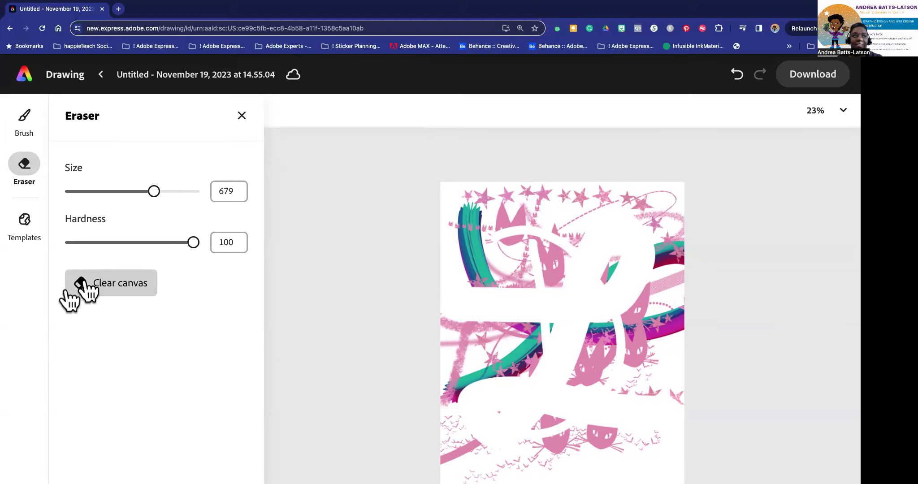
Clear the canvas and open the Color the Pirate Ship coloring template
click(103, 286)
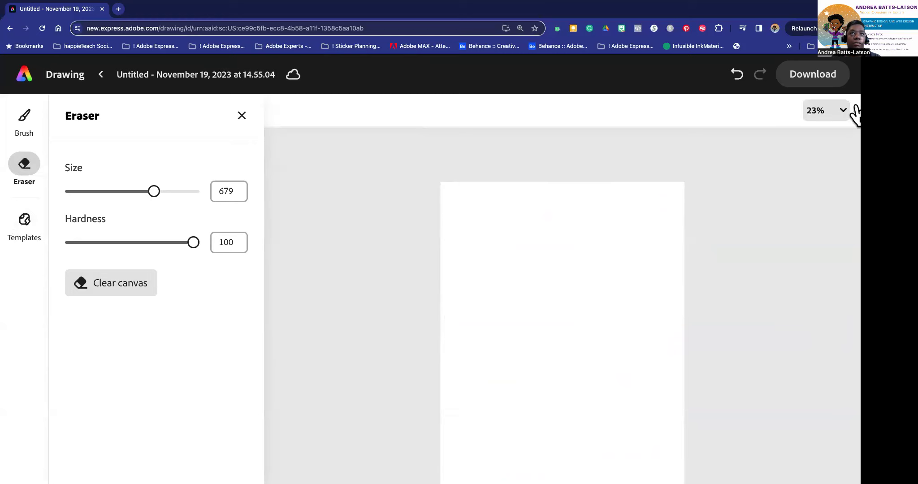
click(834, 114)
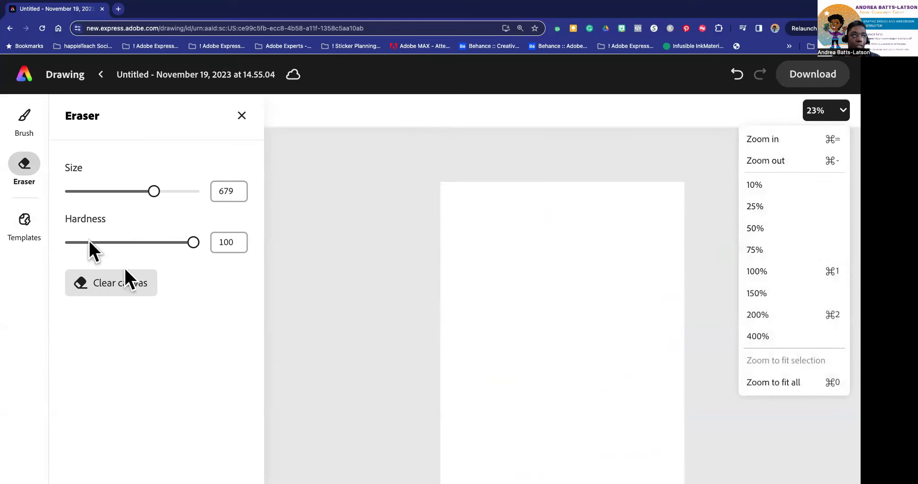
click(23, 218)
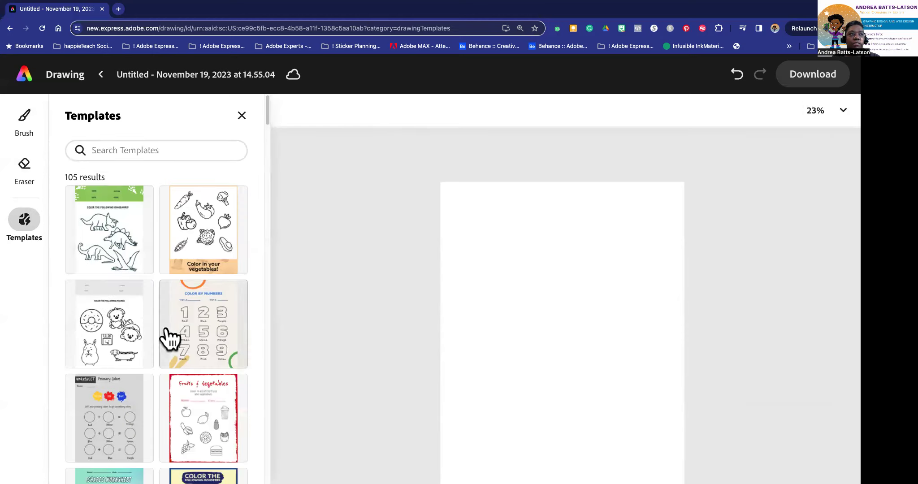
scroll(127, 301, down, 8)
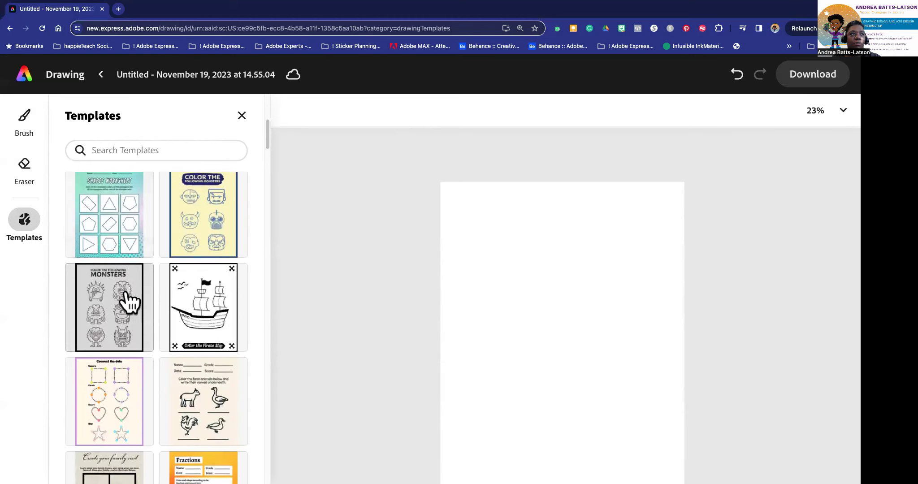
scroll(130, 302, down, 6)
scroll(131, 303, up, 2)
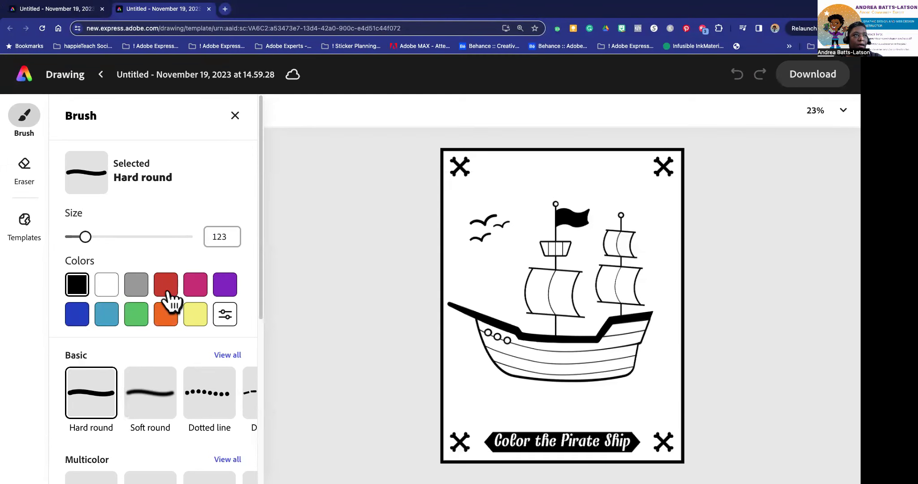
Fill the hull's upper, lower and bottom strips orange with the size-123 Hard round brush
click(167, 315)
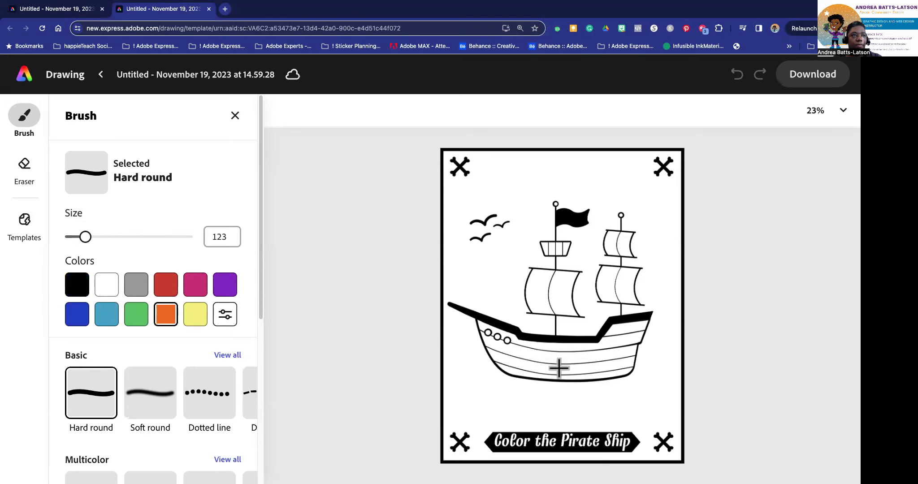
mouse_move(540, 360)
mouse_down()
mouse_move(633, 352)
mouse_move(516, 354)
mouse_up()
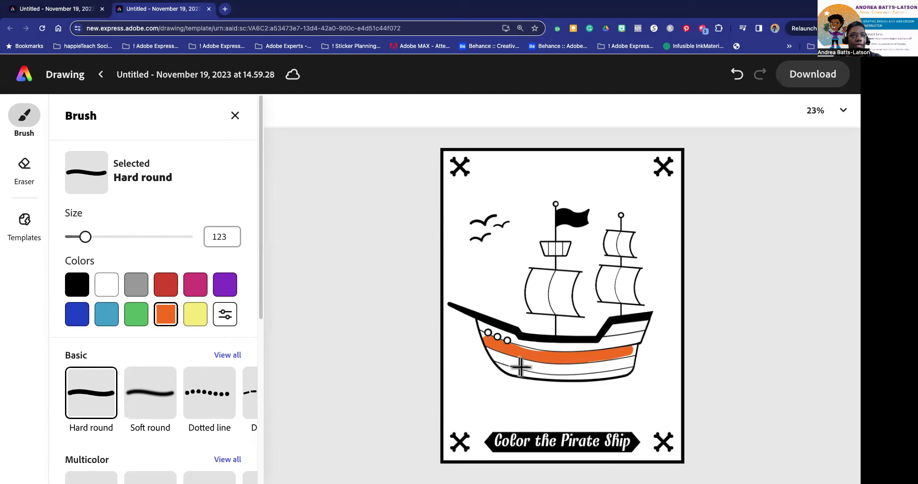
mouse_move(511, 367)
mouse_down()
mouse_move(632, 362)
mouse_move(561, 371)
mouse_up()
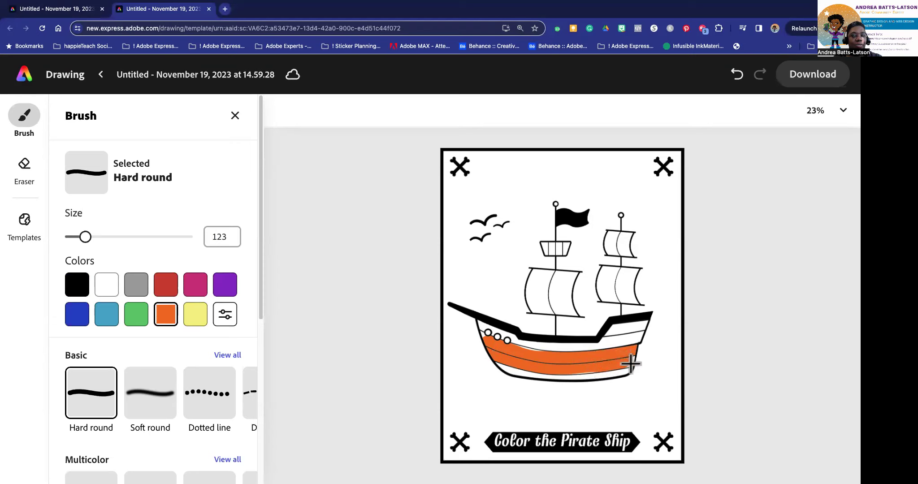
drag(616, 369, 633, 364)
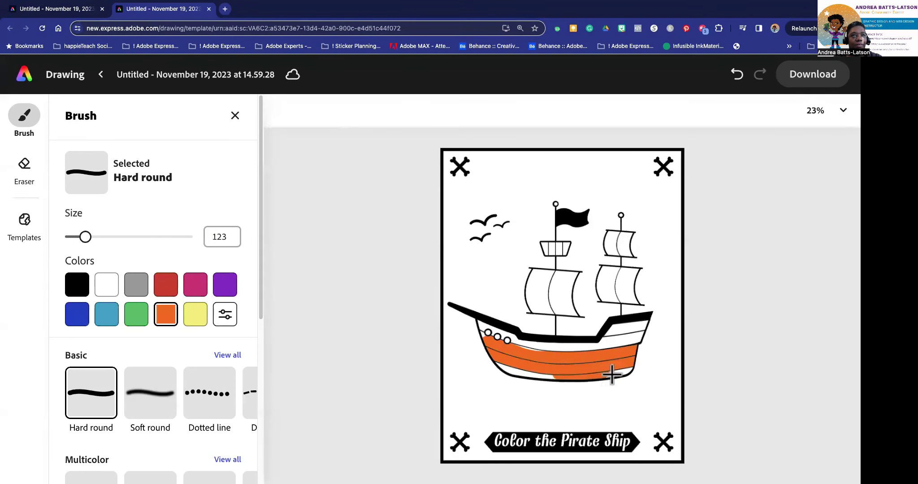
drag(629, 369, 531, 378)
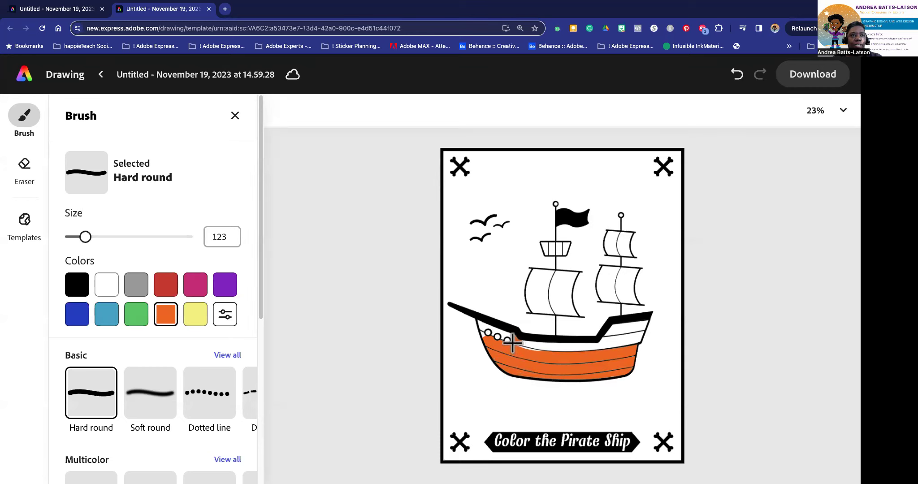
mouse_move(516, 344)
mouse_down()
mouse_move(556, 356)
mouse_move(608, 350)
mouse_move(551, 346)
mouse_move(640, 341)
mouse_up()
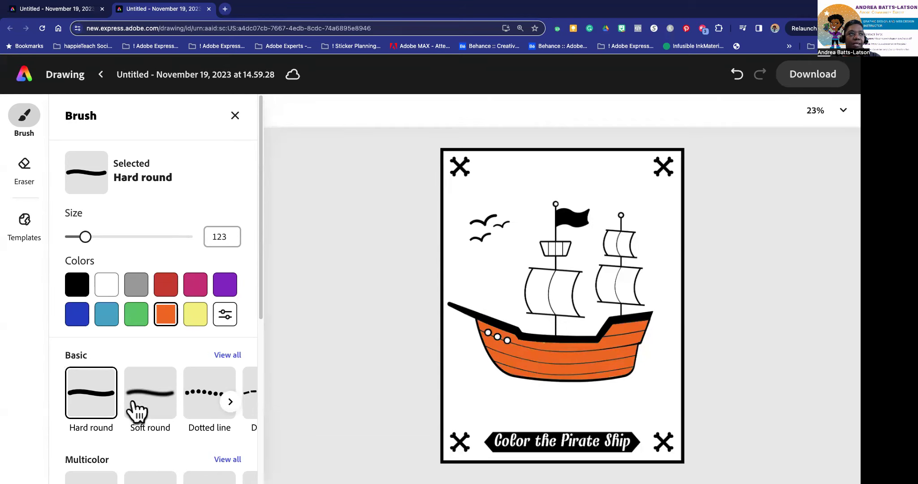
Switch to light blue, enlarge the brush to 815 and paint the sky around the ship
scroll(134, 403, down, 1)
scroll(135, 405, down, 1)
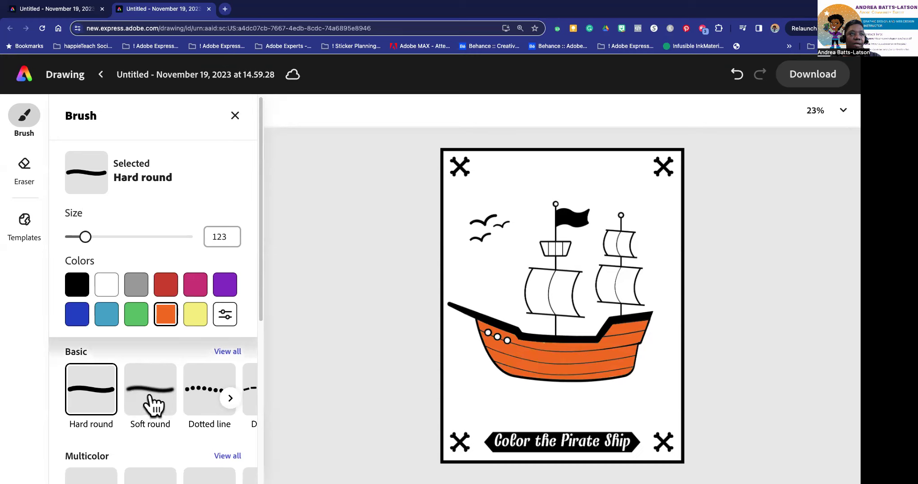
click(102, 319)
drag(85, 236, 166, 237)
mouse_move(507, 174)
mouse_down()
mouse_move(571, 176)
mouse_move(502, 177)
mouse_move(494, 206)
mouse_move(459, 172)
mouse_move(584, 188)
mouse_move(659, 183)
mouse_move(577, 230)
mouse_move(536, 205)
mouse_move(518, 220)
mouse_move(557, 225)
mouse_move(551, 258)
mouse_move(605, 283)
mouse_move(607, 312)
mouse_move(618, 237)
mouse_move(662, 217)
mouse_move(665, 446)
mouse_move(463, 445)
mouse_move(610, 397)
mouse_move(492, 381)
mouse_move(420, 266)
mouse_move(595, 169)
mouse_up()
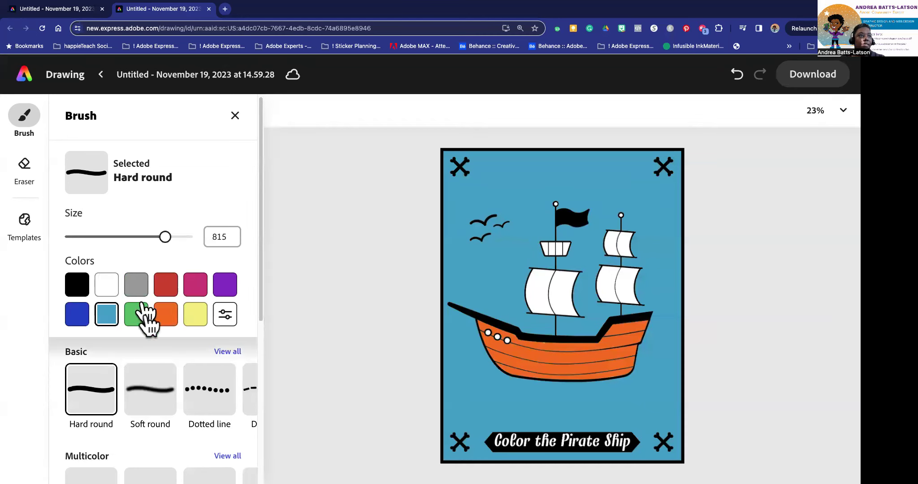
Select the Bats decorative brush with a very light blue custom colour at size 323
scroll(129, 415, down, 5)
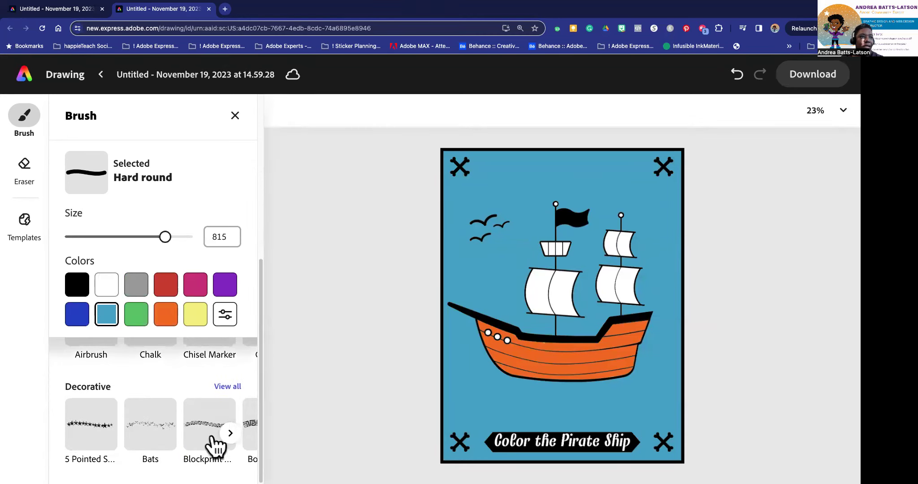
click(150, 432)
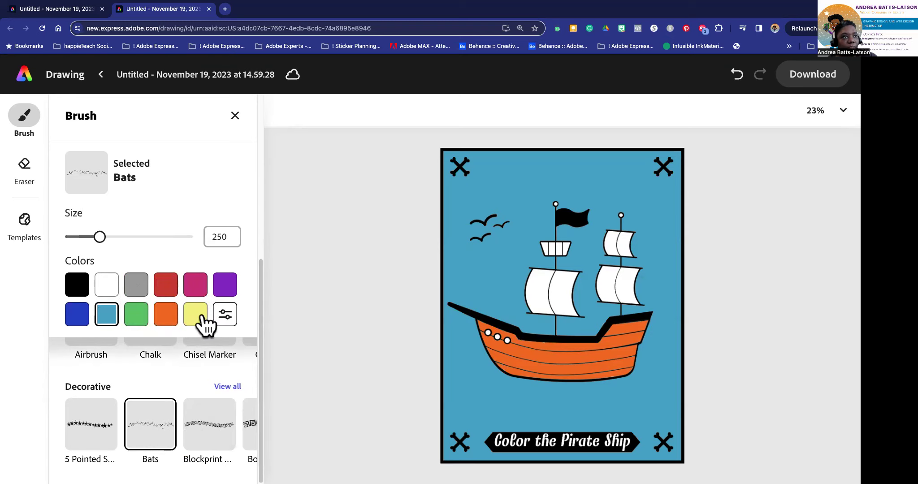
click(224, 316)
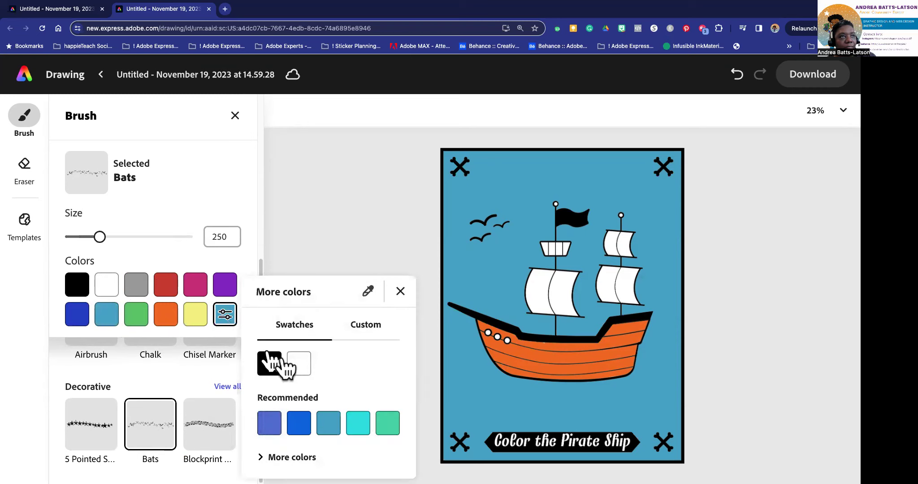
click(366, 327)
drag(313, 389, 298, 380)
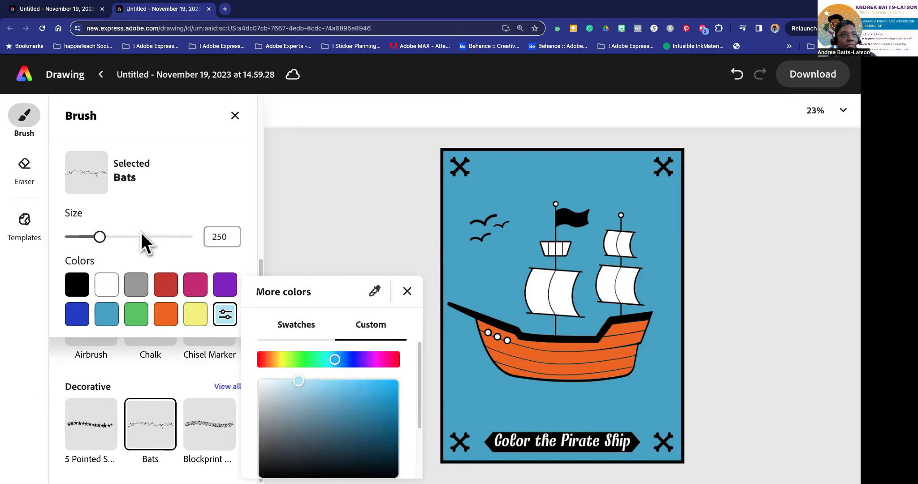
click(87, 243)
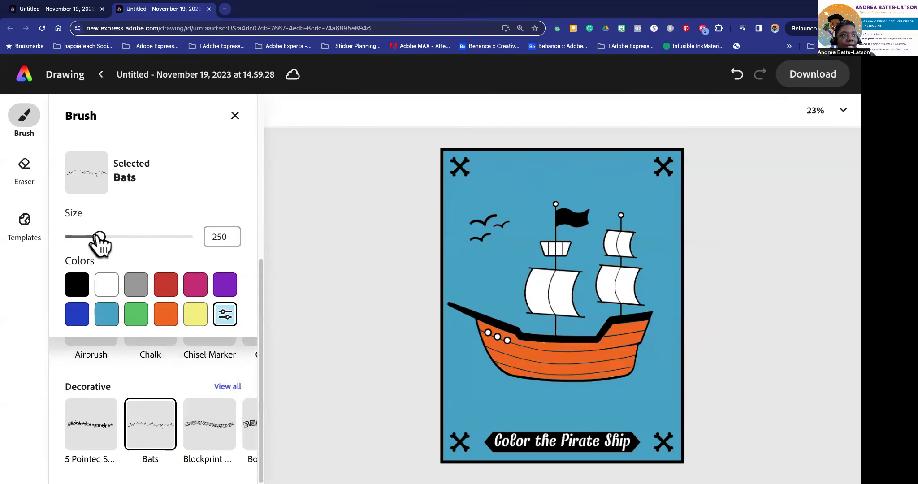
drag(99, 237, 108, 237)
Brush bats across the sky, sea, upper-right corner and left and bottom edges around the ship
drag(461, 200, 625, 186)
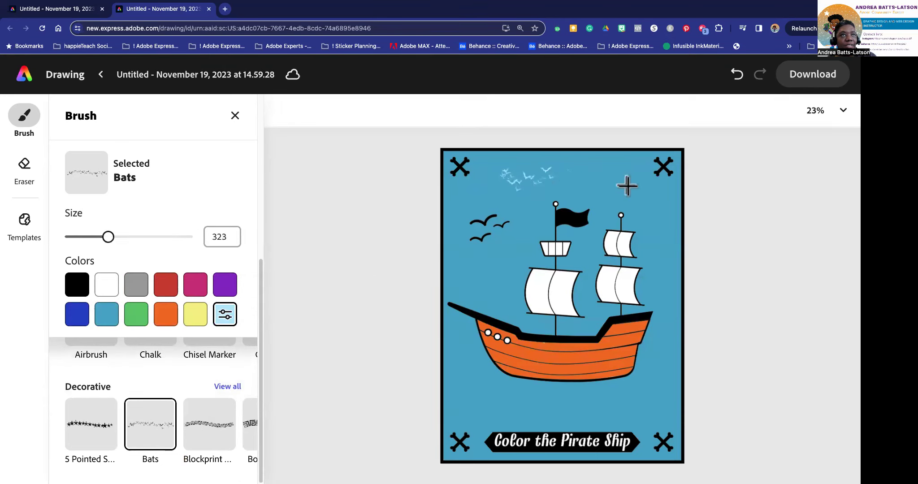
mouse_move(508, 224)
mouse_down()
mouse_move(526, 242)
mouse_move(454, 312)
mouse_move(535, 322)
mouse_move(478, 368)
mouse_move(547, 379)
mouse_move(566, 399)
mouse_move(489, 431)
mouse_up()
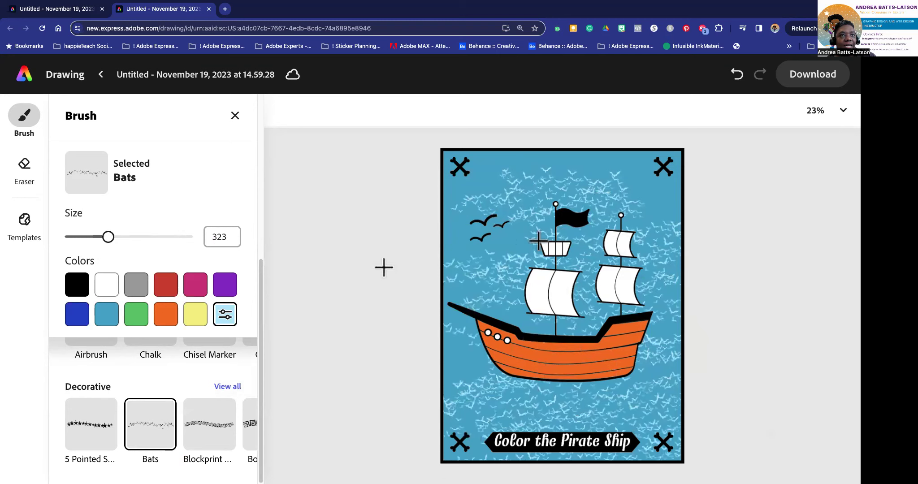
drag(637, 158, 714, 180)
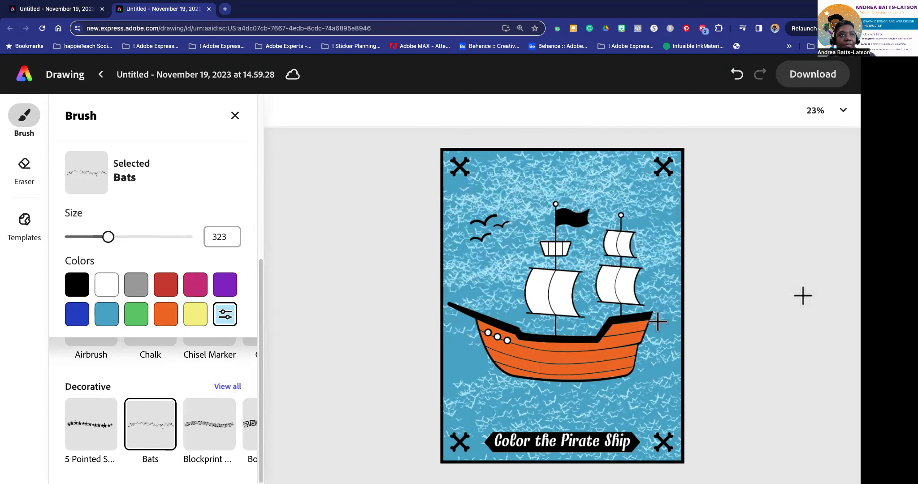
mouse_move(452, 372)
mouse_down()
mouse_move(392, 386)
mouse_move(424, 435)
mouse_move(479, 434)
mouse_up()
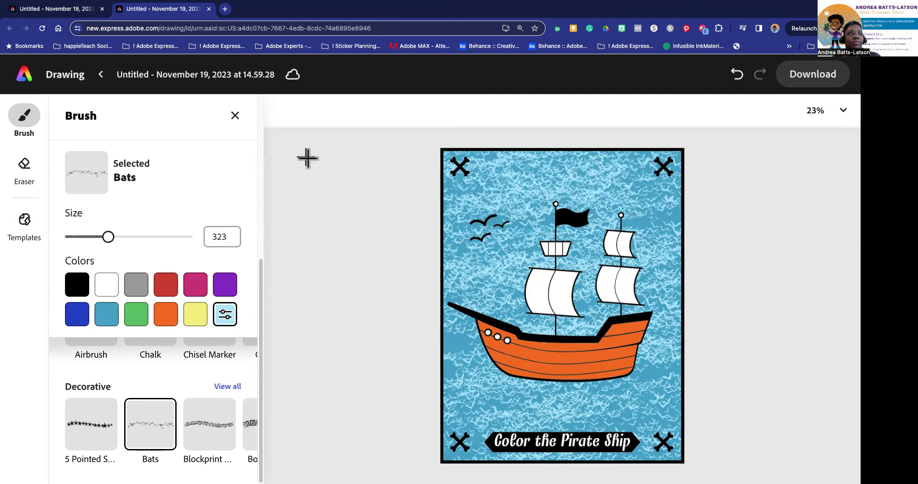
Close the brush settings and bring up the Download panel showing PNG (Best for images)
click(235, 117)
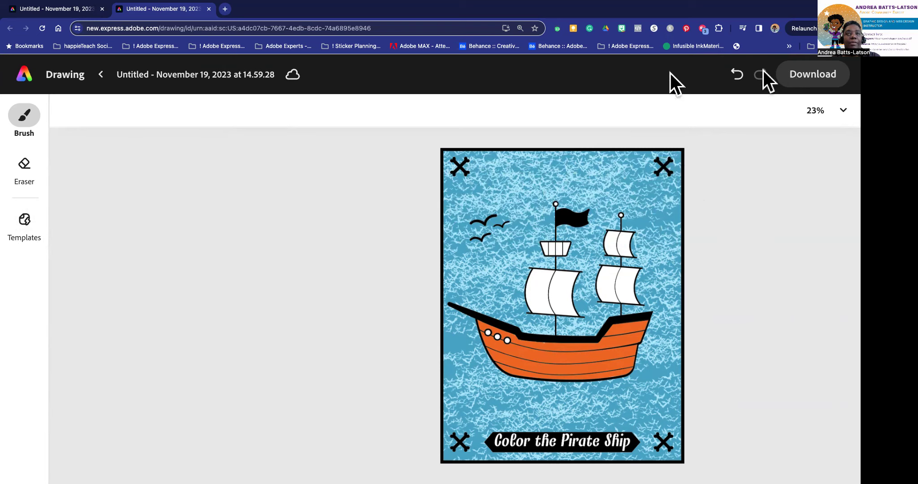
click(804, 74)
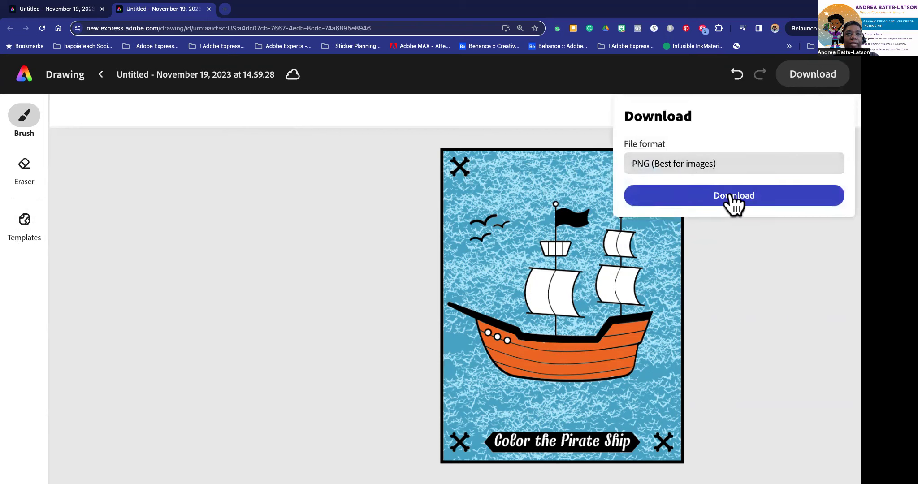